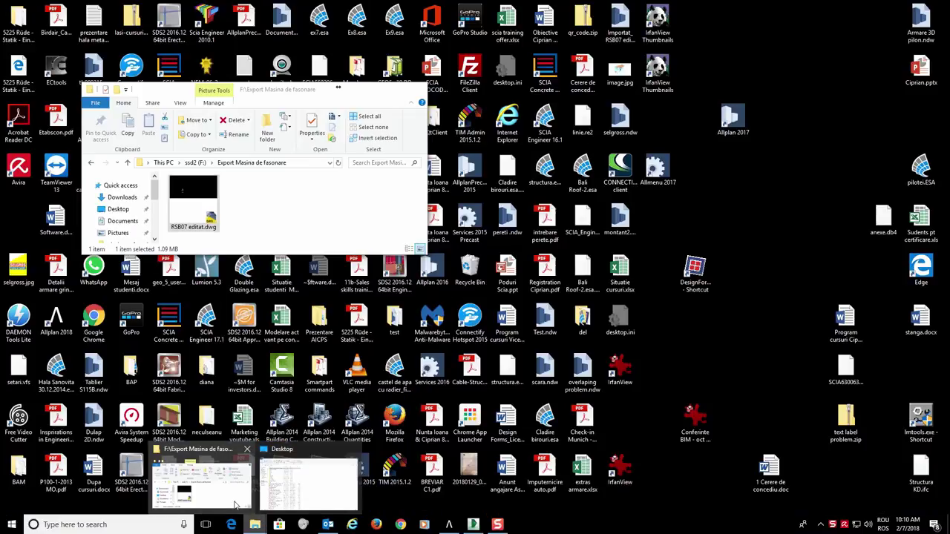
# Step: Switch to Allplan and import RSB07 editat.dwg from the Export Masina de fasonare folder into the open drawing file
pyautogui.click(236, 505)
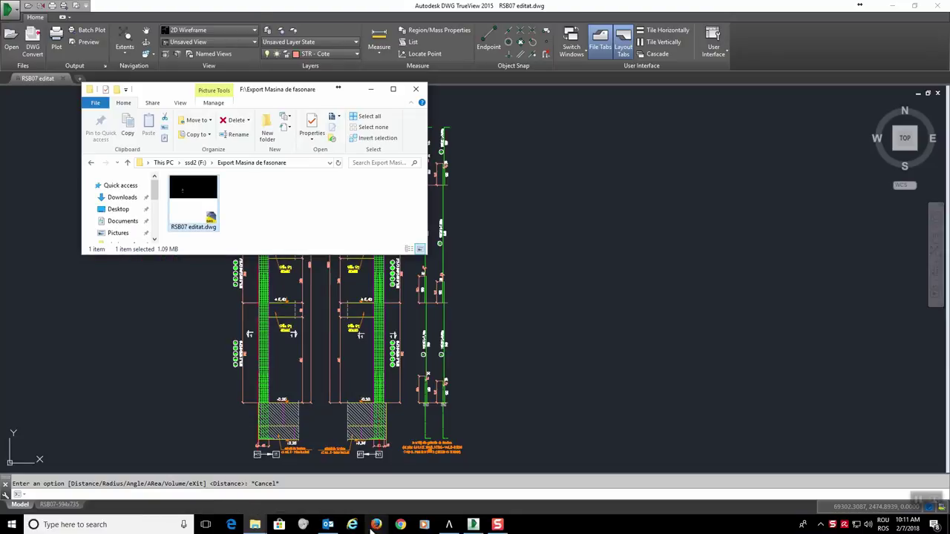
pyautogui.click(449, 525)
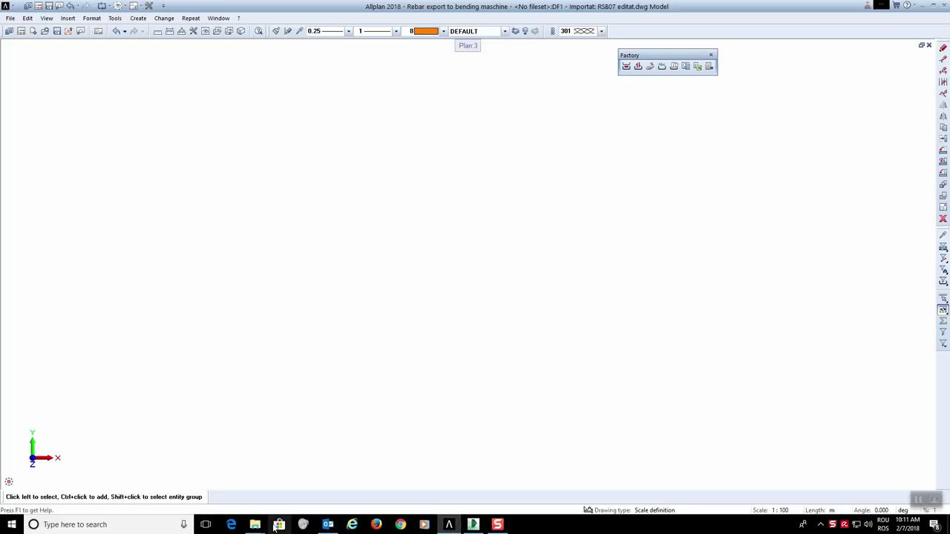
pyautogui.moveTo(259, 527)
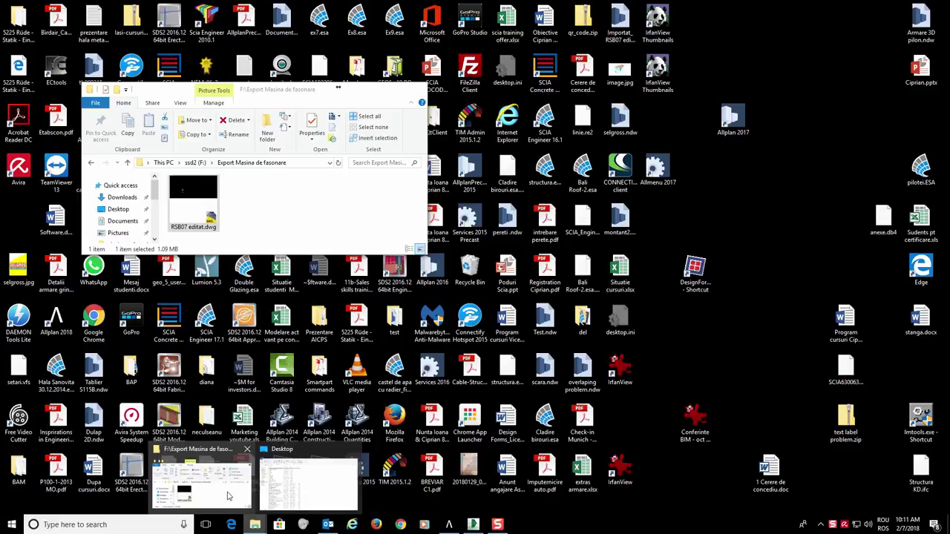
pyautogui.click(201, 483)
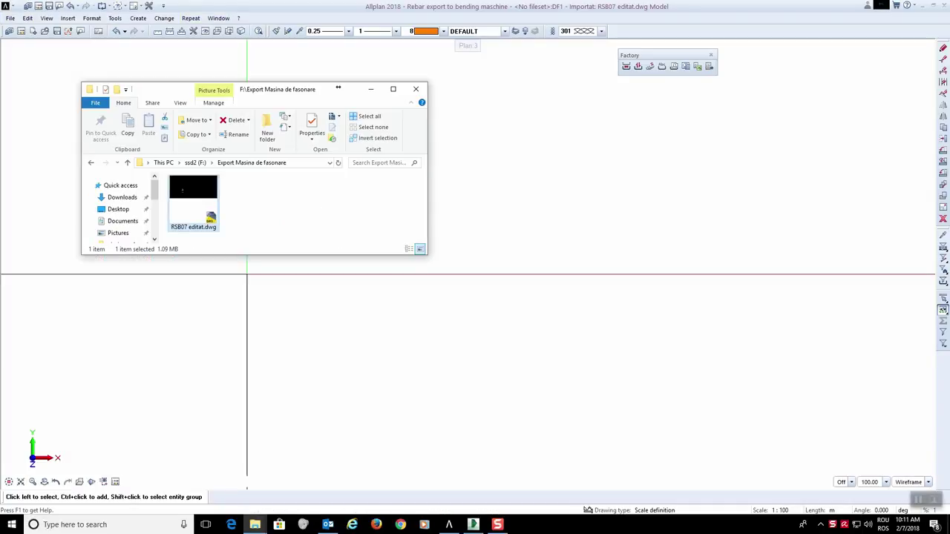
pyautogui.moveTo(193, 200); pyautogui.dragTo(377, 250)
pyautogui.moveTo(456, 309); pyautogui.dragTo(454, 305)
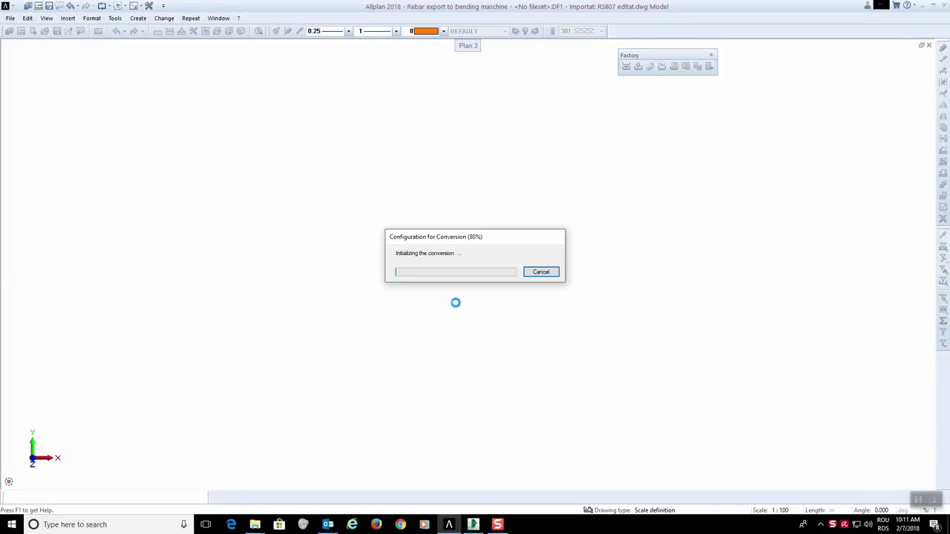
# Step: Measure the length of the 150 dimension line beside the lower end of bar 1 in the imported drawing
pyautogui.scroll(6, 257, 334)
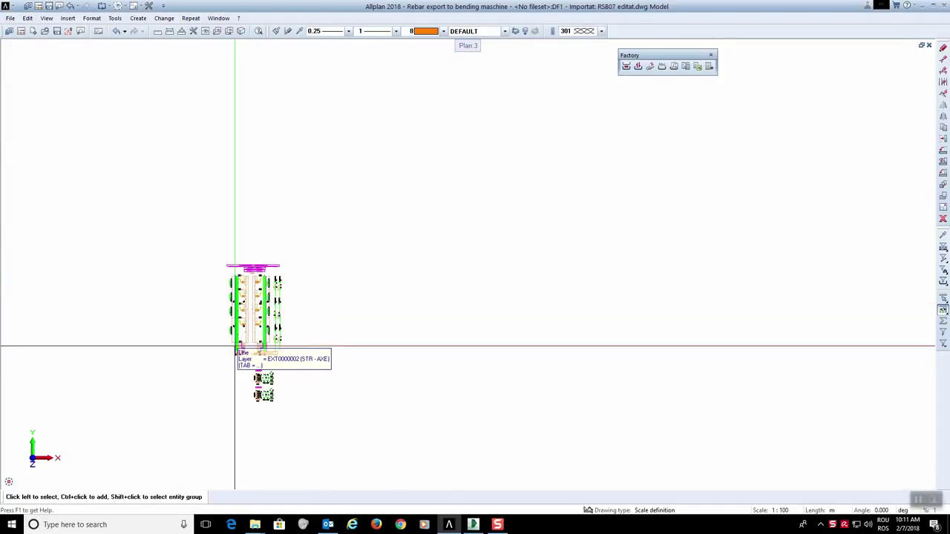
pyautogui.scroll(3, 403, 336)
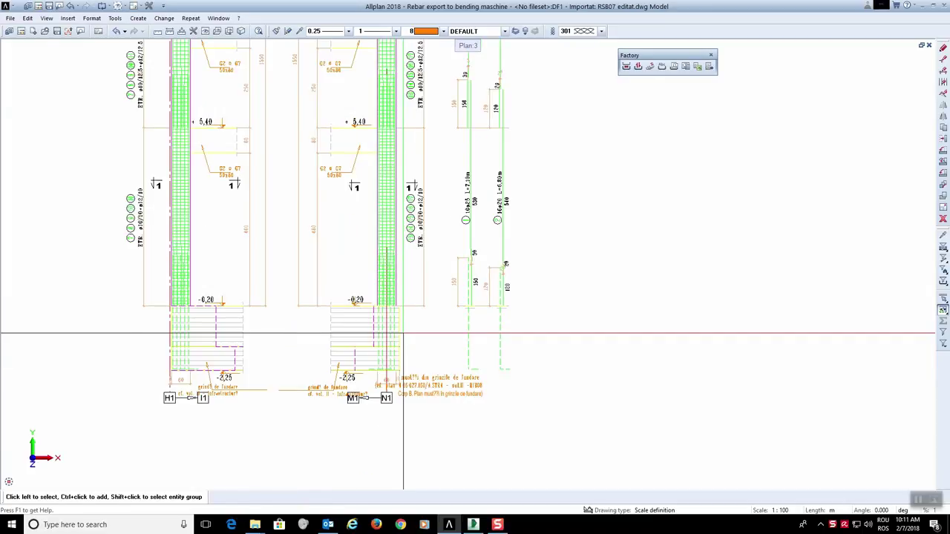
pyautogui.click(169, 31)
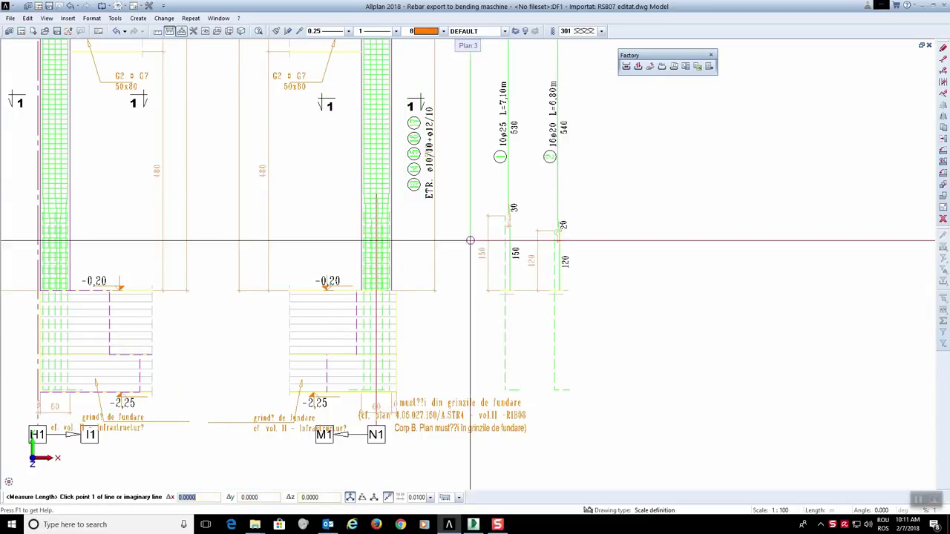
pyautogui.click(494, 239)
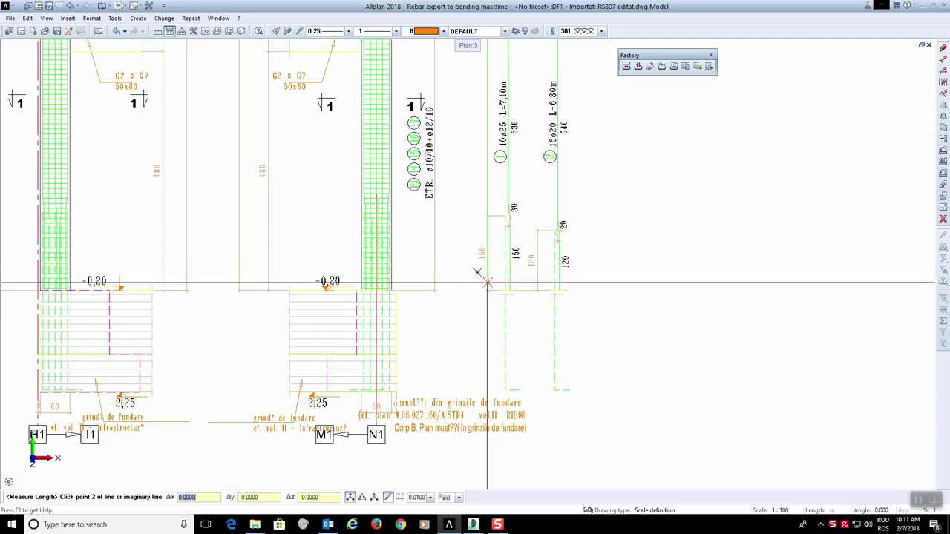
pyautogui.click(489, 291)
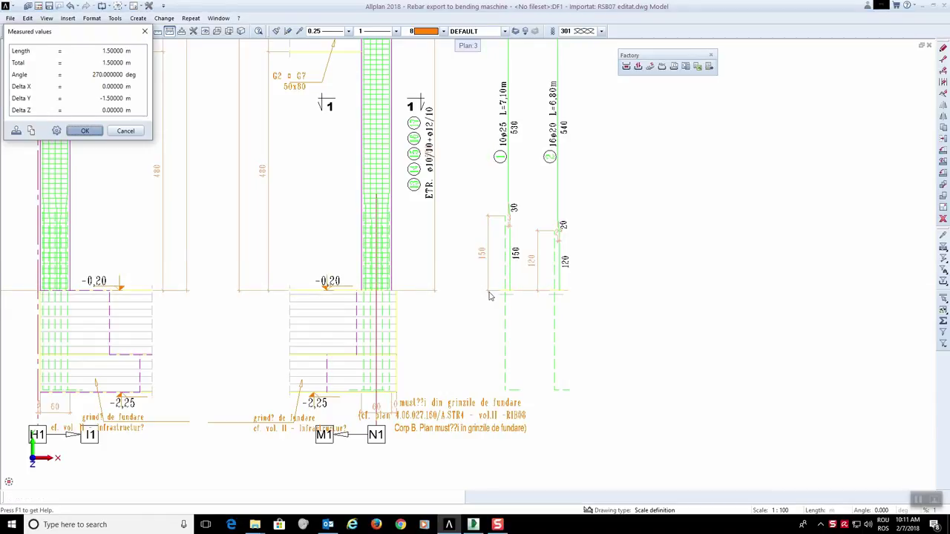
pyautogui.press('Escape')
# Step: Convert the lowest bar 1 polyline, labelled 10ø25 L=7,10m, into a reinforcing bar with a diameter of 25 mm
pyautogui.scroll(-6, 489, 296)
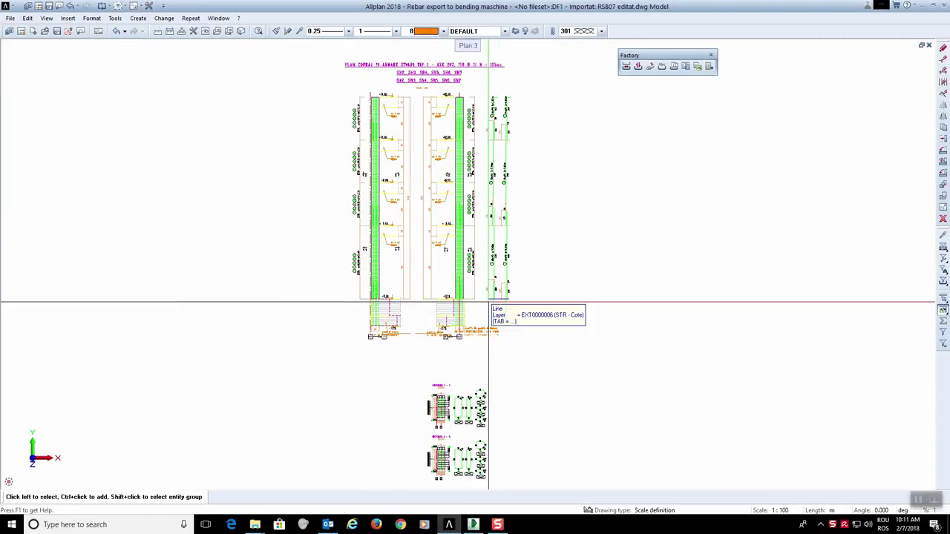
pyautogui.moveTo(490, 281); pyautogui.dragTo(492, 319, button='middle')
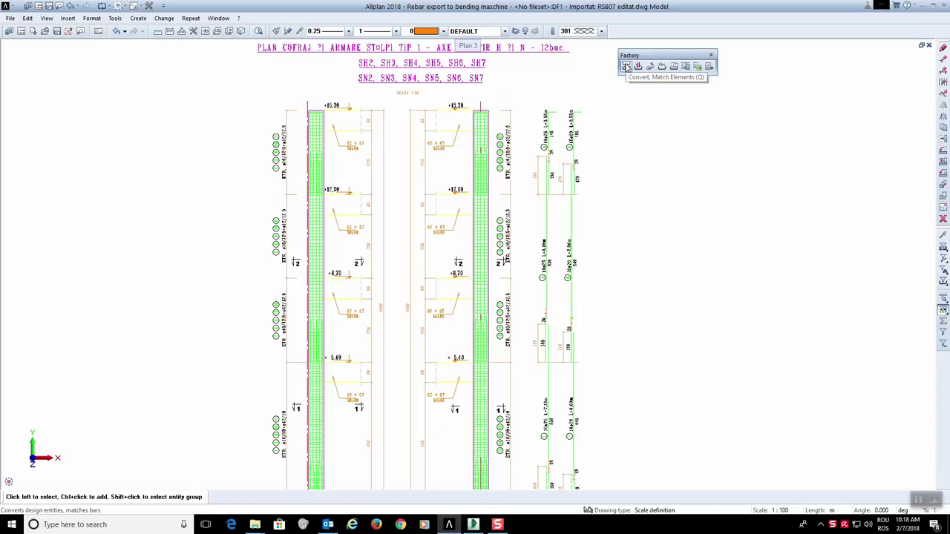
pyautogui.click(627, 68)
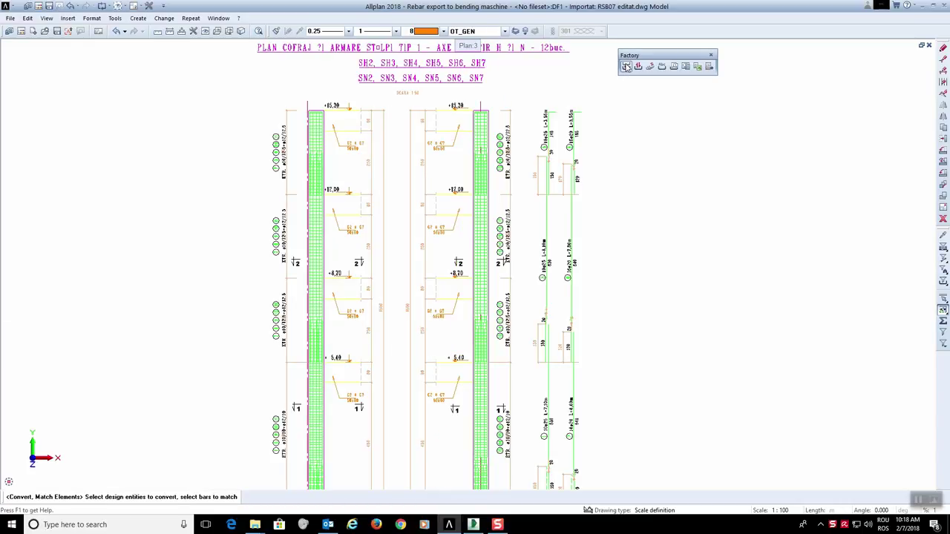
pyautogui.scroll(5, 613, 343)
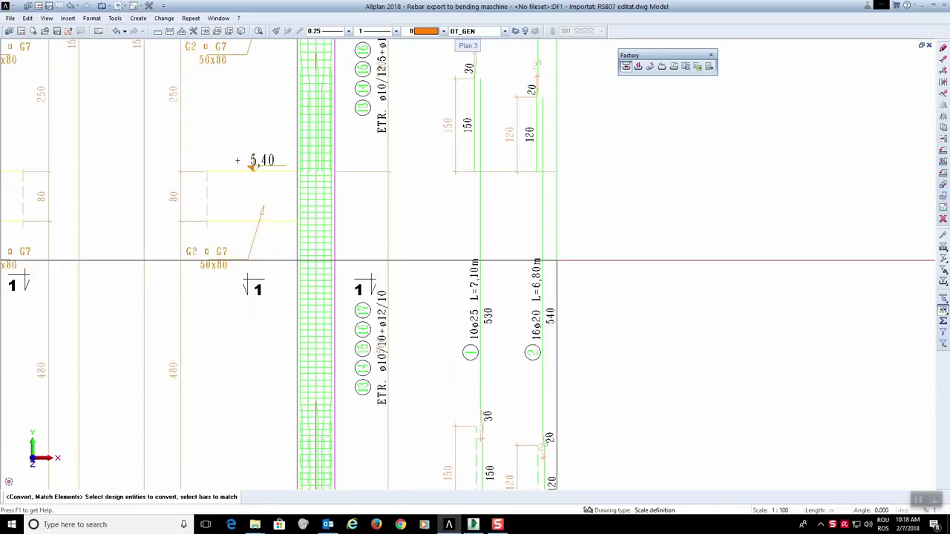
pyautogui.click(480, 248)
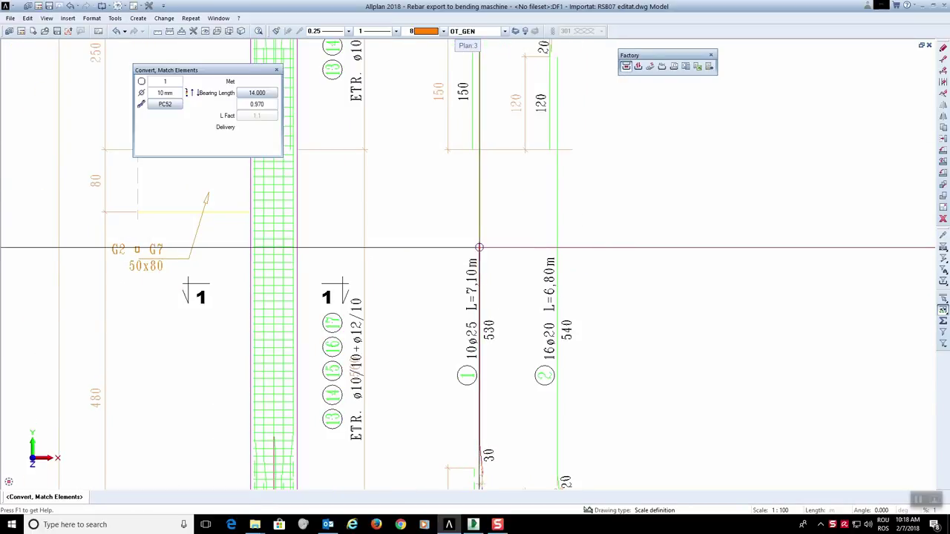
pyautogui.click(155, 92)
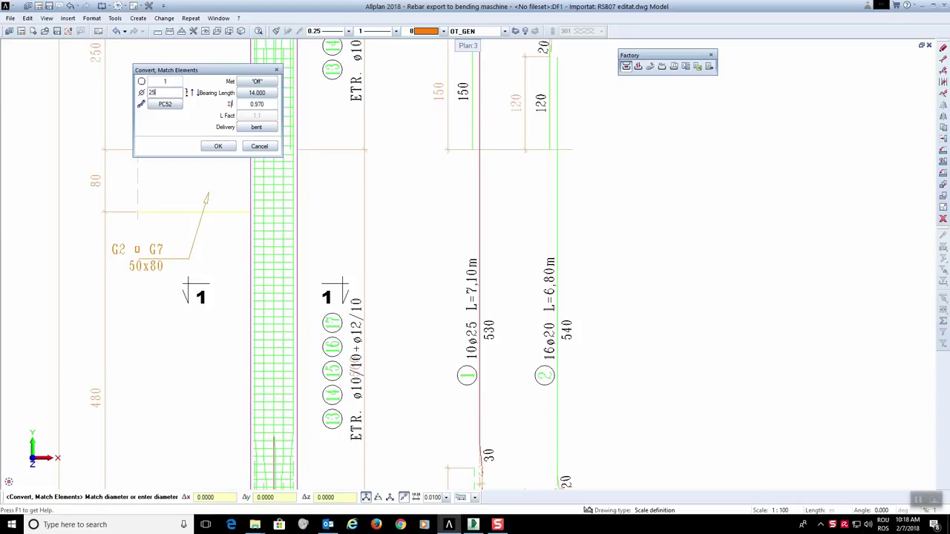
pyautogui.press('Return')
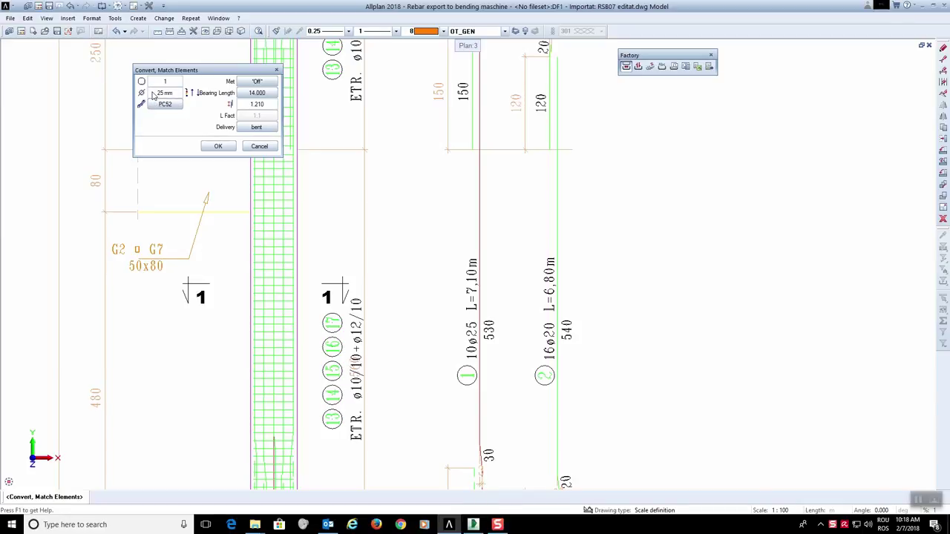
pyautogui.click(216, 147)
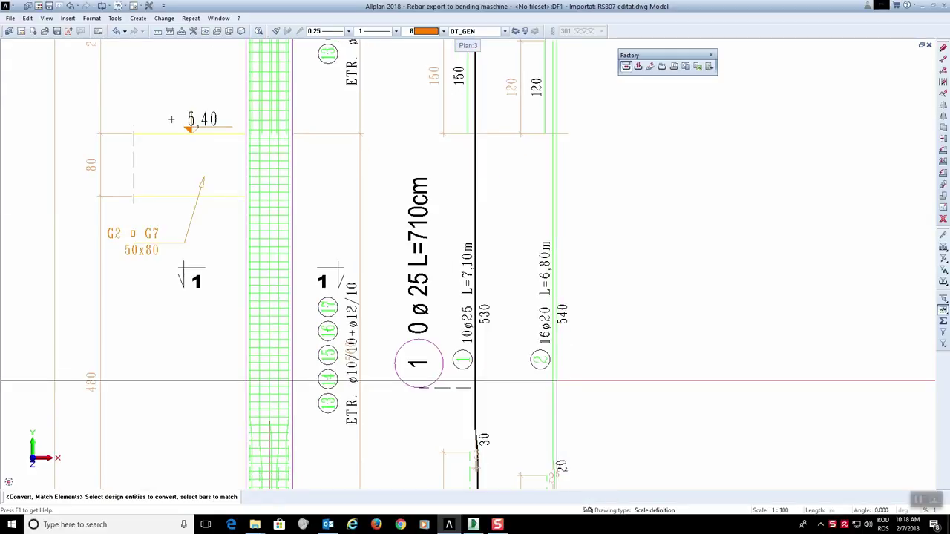
# Step: Convert the bar 2 polyline into a 20 mm diameter reinforcing bar and place its label beside the bar
pyautogui.click(554, 383)
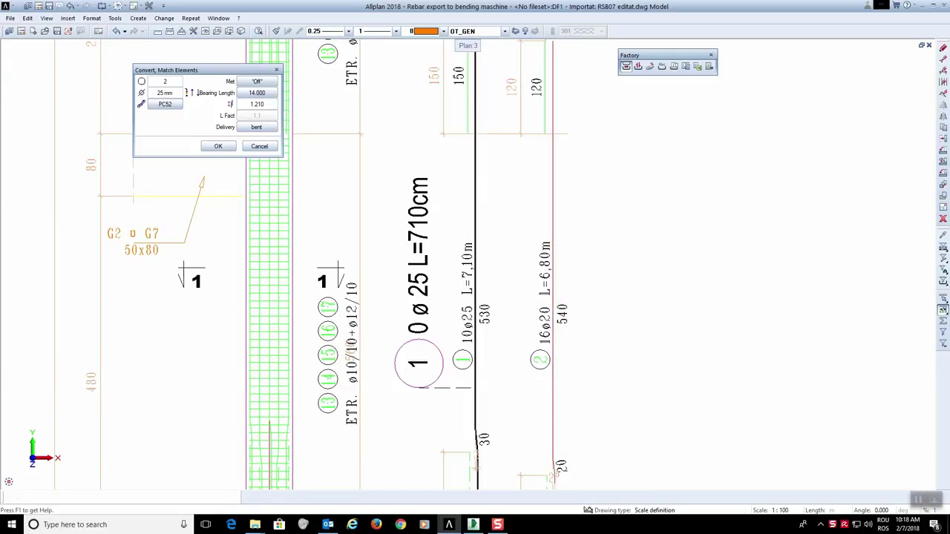
pyautogui.scroll(-2, 554, 383)
pyautogui.click(166, 93)
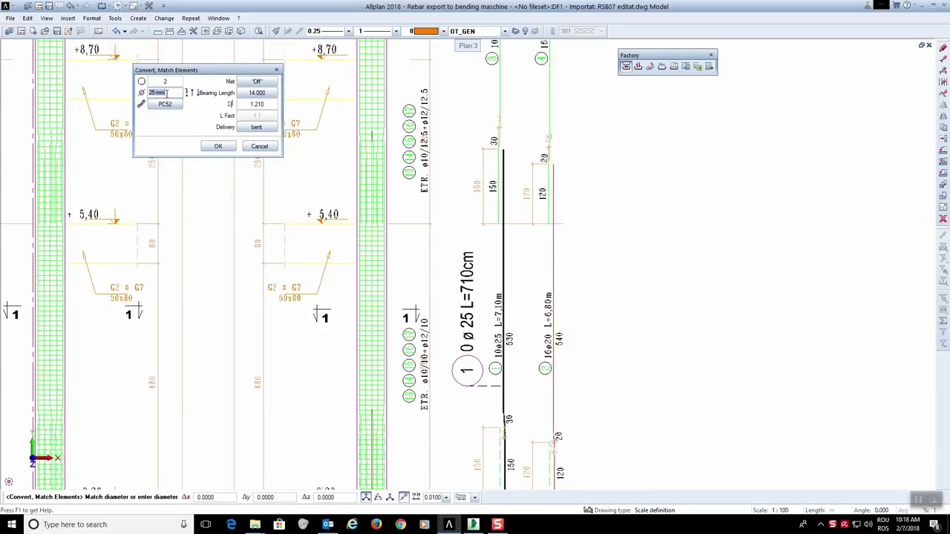
pyautogui.press('Return')
pyautogui.click(223, 145)
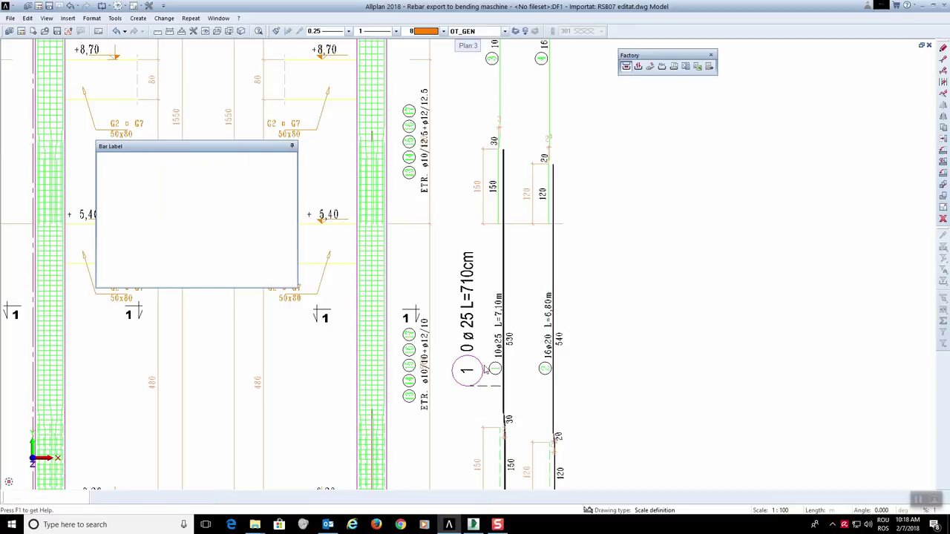
pyautogui.click(553, 396)
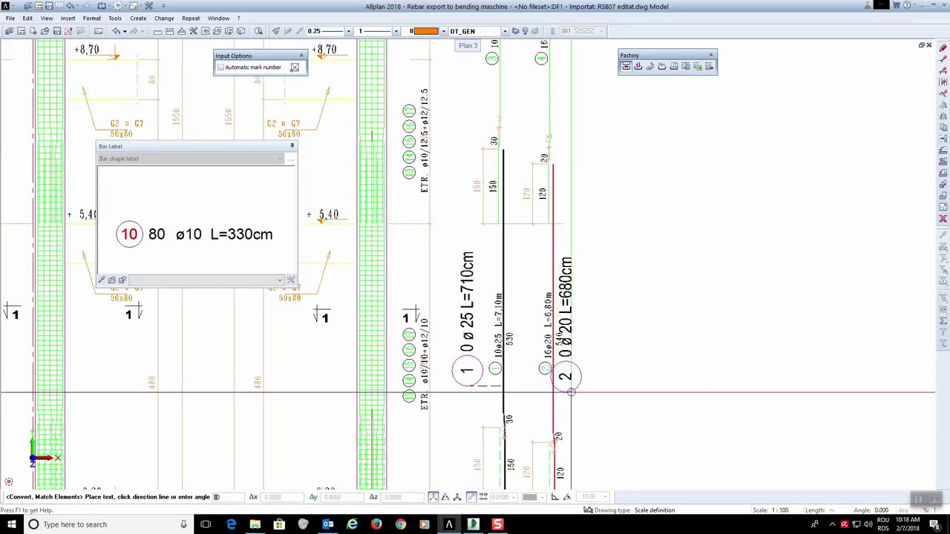
pyautogui.click(598, 399)
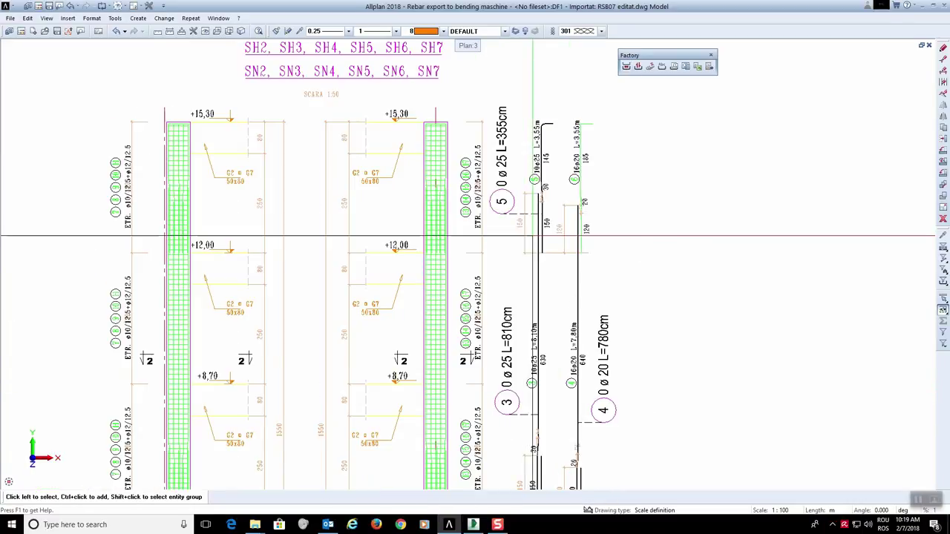
# Step: Convert the uppermost bar 6 polyline with the hooked end into a 20 mm reinforcing bar and place its label beside it
pyautogui.scroll(2, 583, 230)
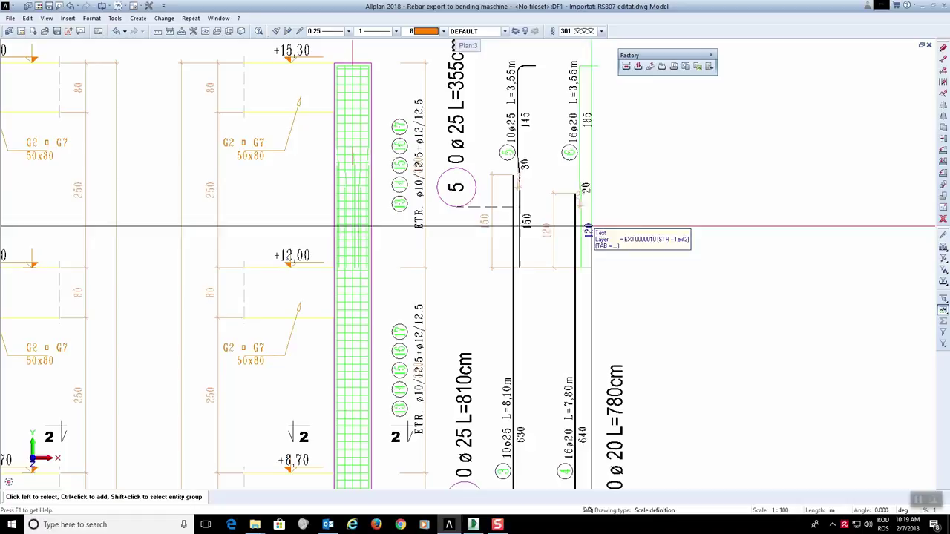
pyautogui.press('Return')
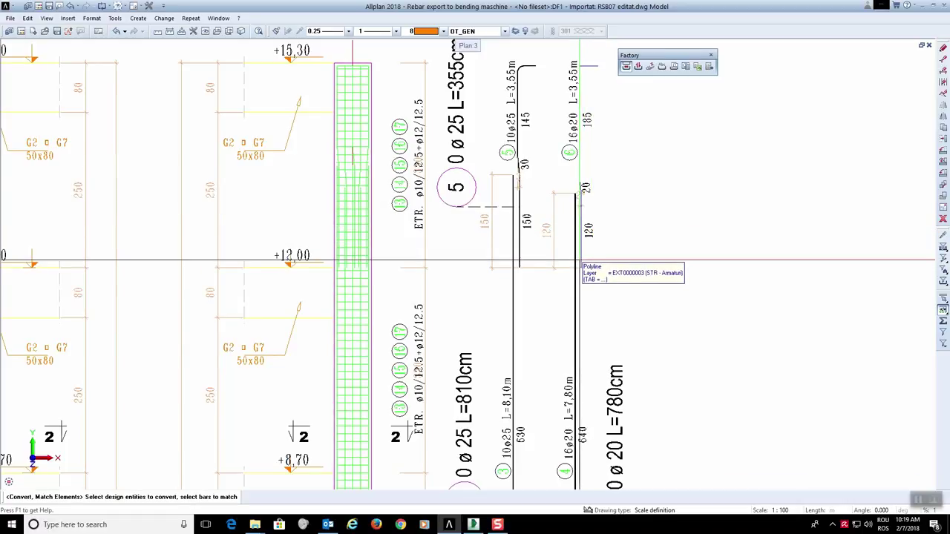
pyautogui.click(579, 260)
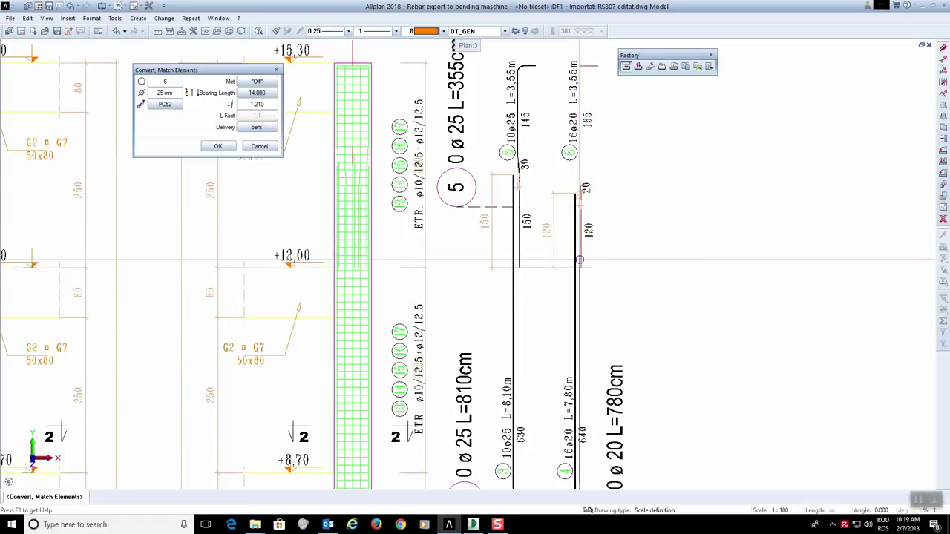
pyautogui.click(163, 92)
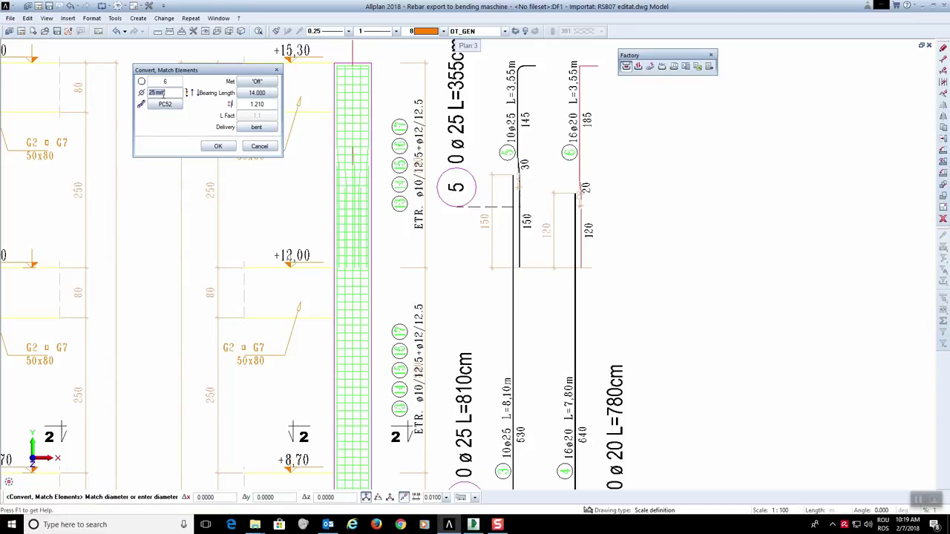
pyautogui.write('20')
pyautogui.press('Return')
pyautogui.click(218, 146)
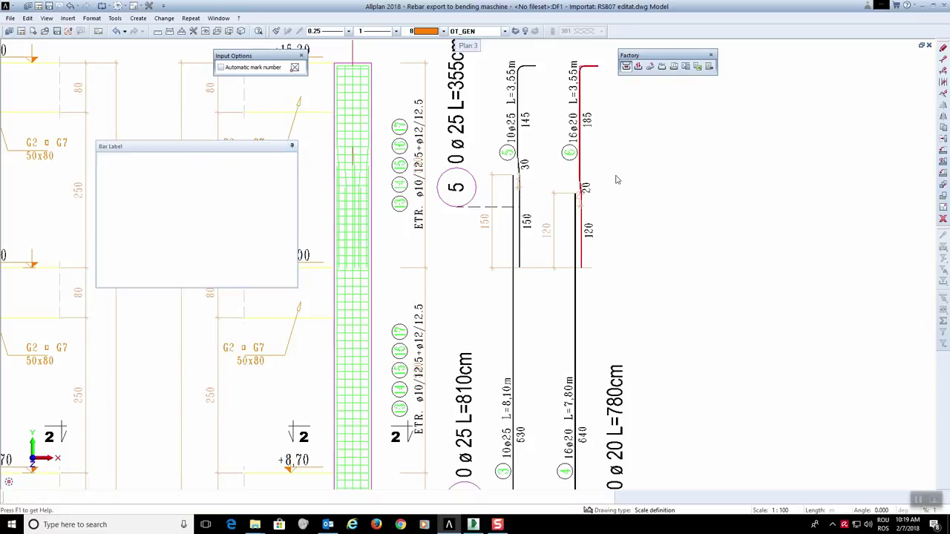
pyautogui.click(581, 170)
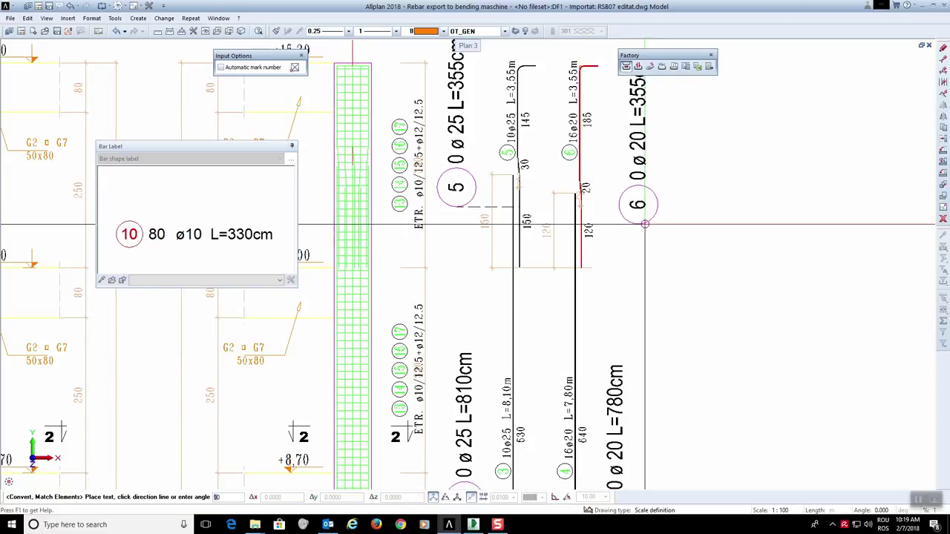
pyautogui.click(642, 221)
# Step: Create a closed 12 mm stirrup around the full reinforcement outline of section 1-1, with its hooks in the upper-left corner, leaving it unlabelled
pyautogui.scroll(-3, 643, 222)
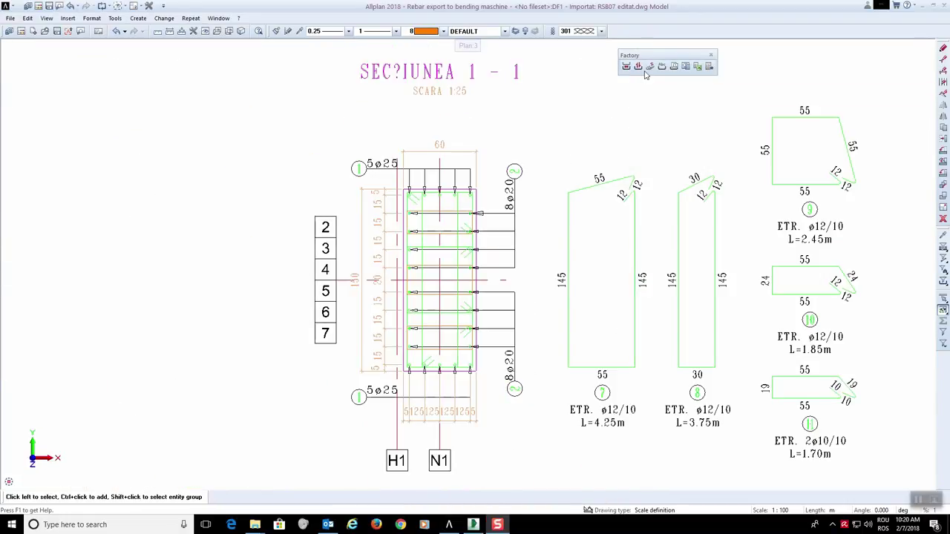
pyautogui.click(638, 66)
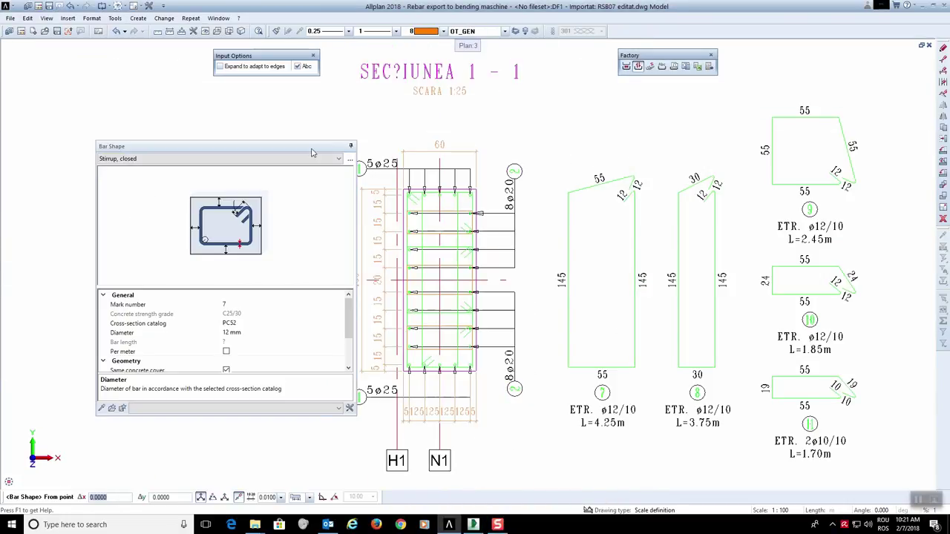
pyautogui.scroll(3, 358, 344)
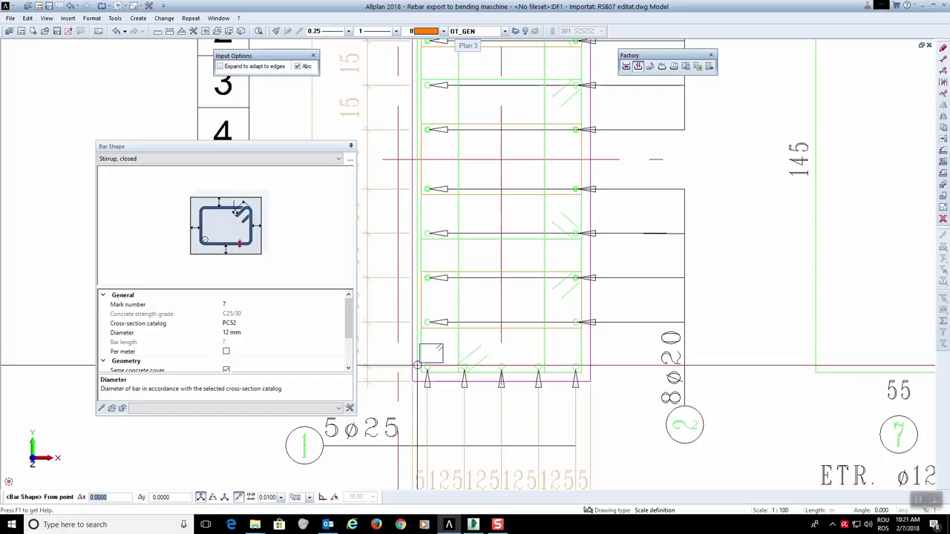
pyautogui.scroll(-1, 352, 339)
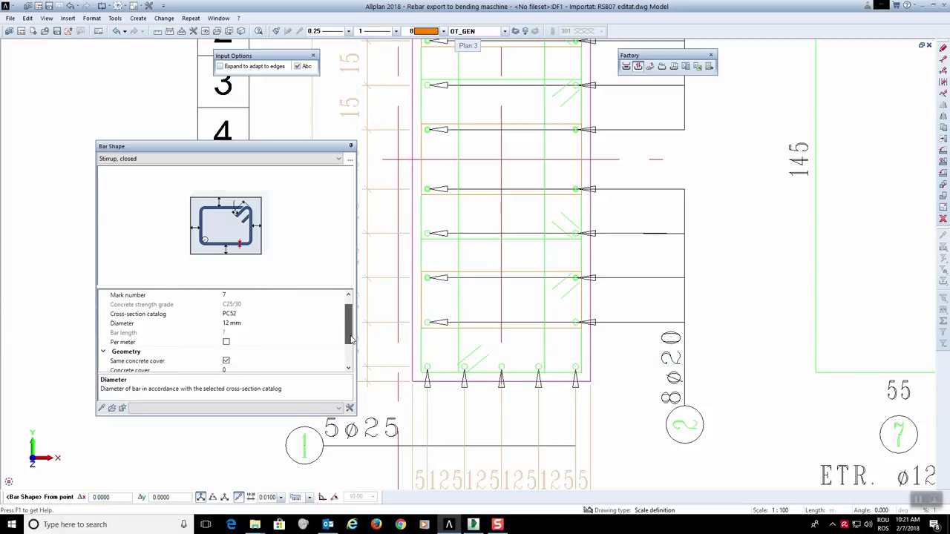
pyautogui.scroll(-1, 413, 339)
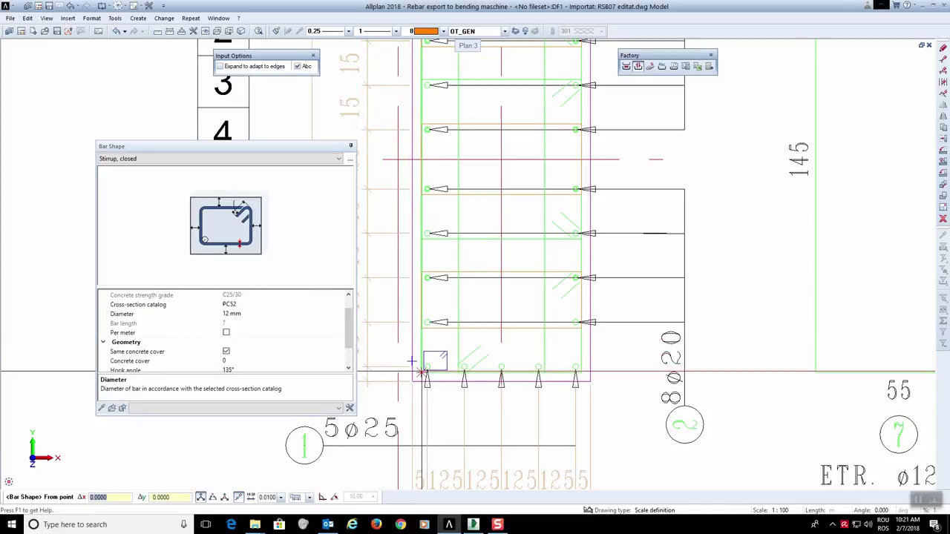
pyautogui.click(423, 371)
pyautogui.scroll(-2, 423, 371)
pyautogui.scroll(1, 504, 189)
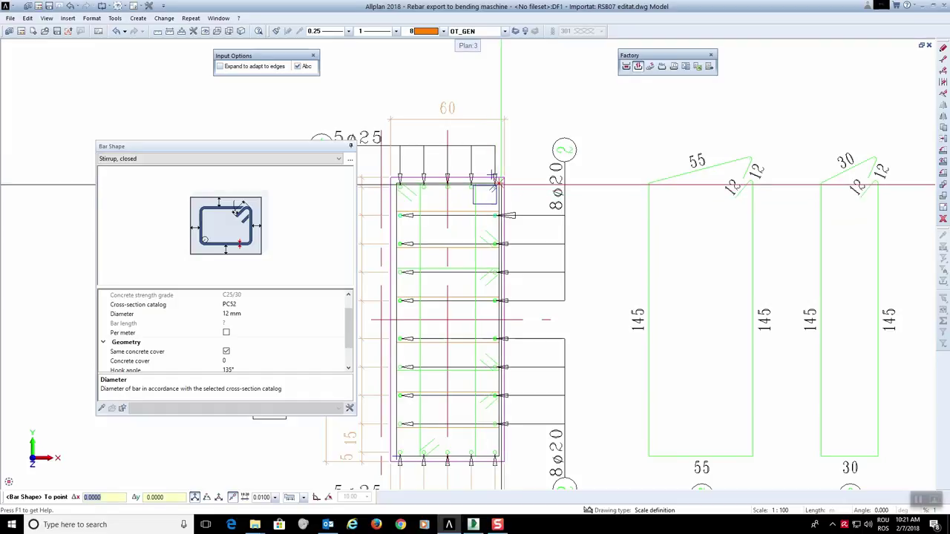
pyautogui.click(504, 189)
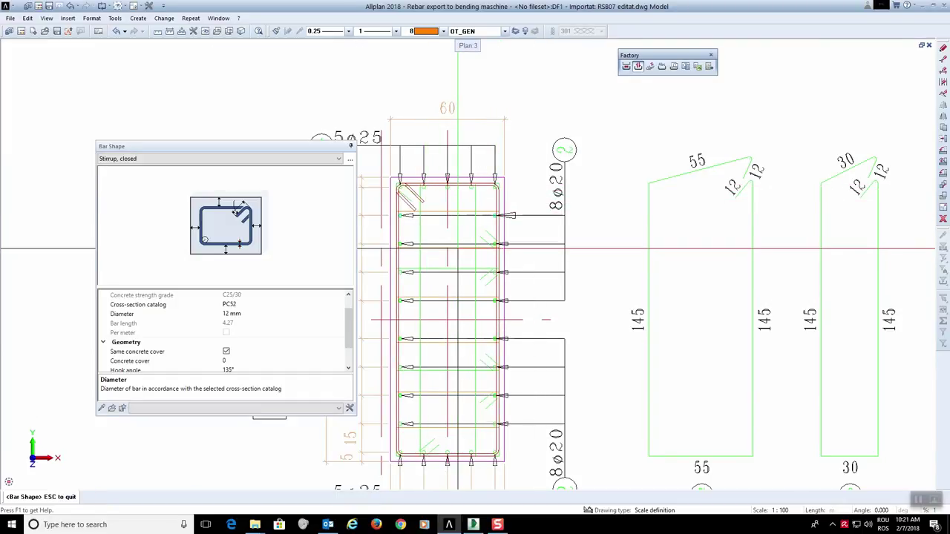
pyautogui.press('Escape')
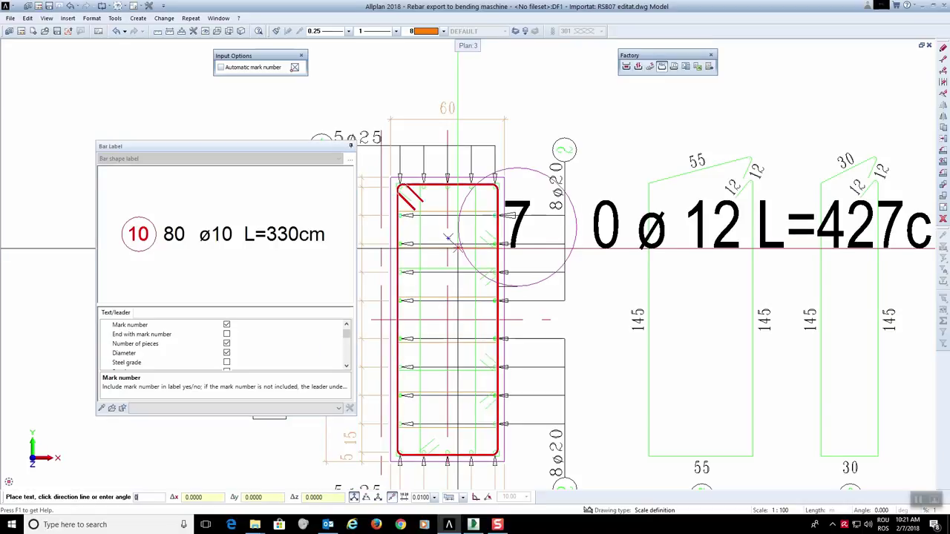
pyautogui.press('Escape')
# Step: Create the narrow full-height closed 12 mm stirrup around the three middle bar columns of section 1-1, with hooks in its lower-left corner
pyautogui.moveTo(471, 445); pyautogui.dragTo(482, 437, button='middle')
pyautogui.scroll(2, 432, 172)
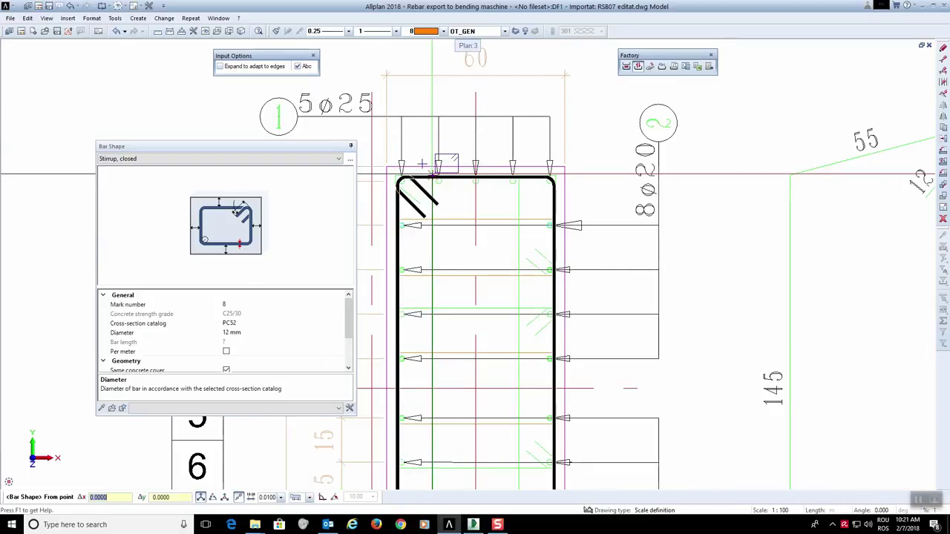
pyautogui.click(432, 174)
pyautogui.scroll(-3, 432, 175)
pyautogui.scroll(2, 446, 361)
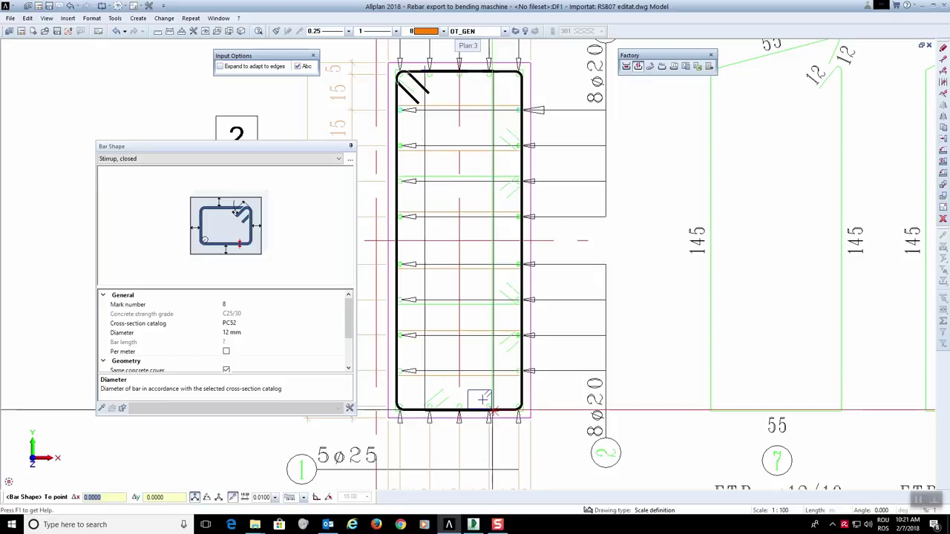
pyautogui.click(493, 408)
pyautogui.click(444, 361)
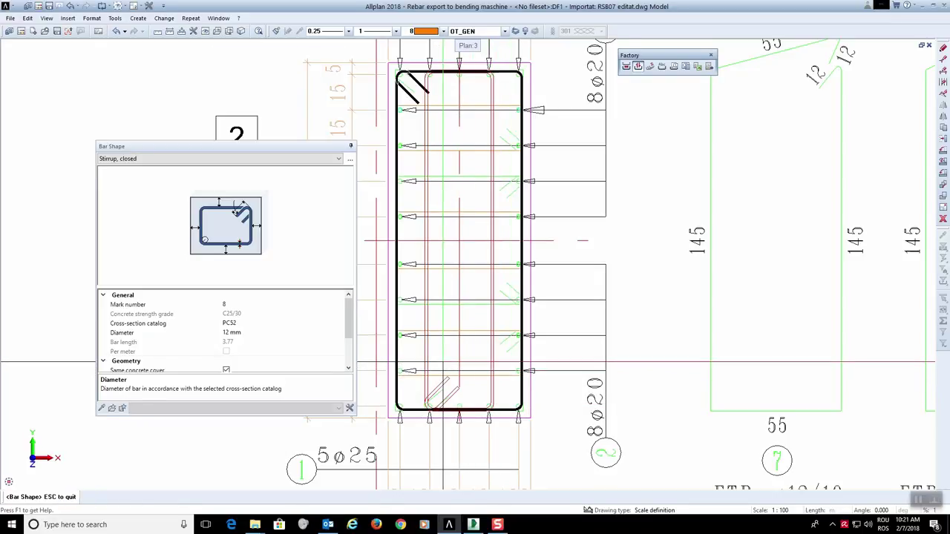
# Step: Create a closed 10 mm stirrup around the two lowest rows of side bars in section 1-1, with hooks in its lower-right corner
pyautogui.click(259, 331)
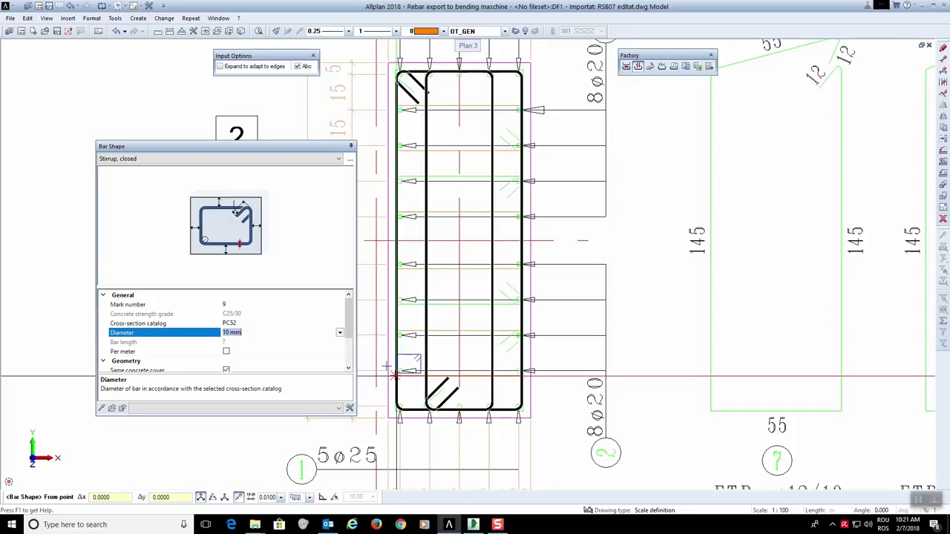
pyautogui.click(518, 336)
pyautogui.click(400, 371)
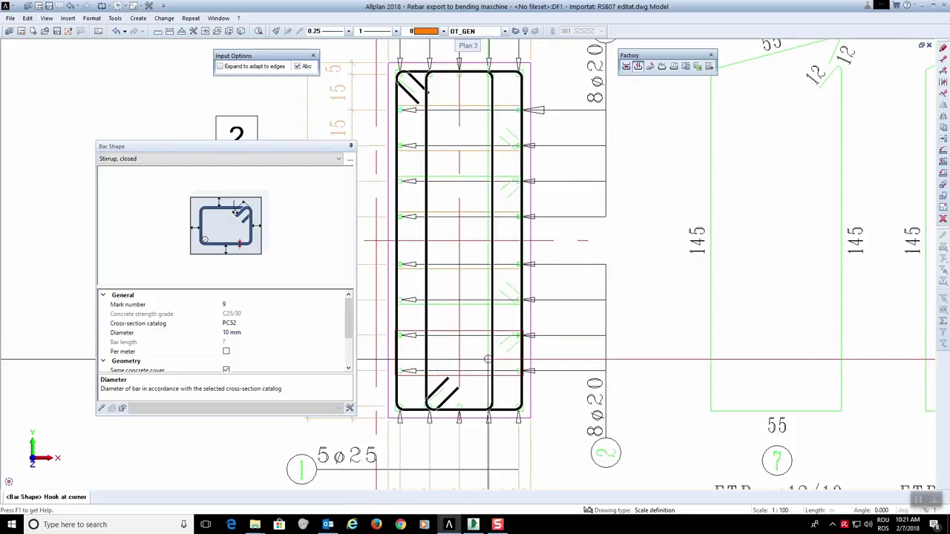
pyautogui.click(475, 357)
pyautogui.click(483, 357)
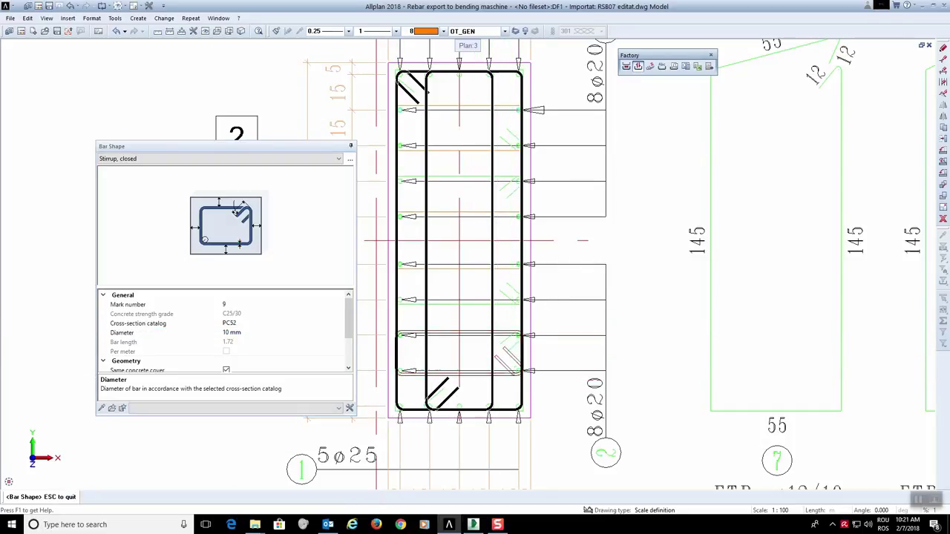
pyautogui.press('Escape')
pyautogui.press('Escape')
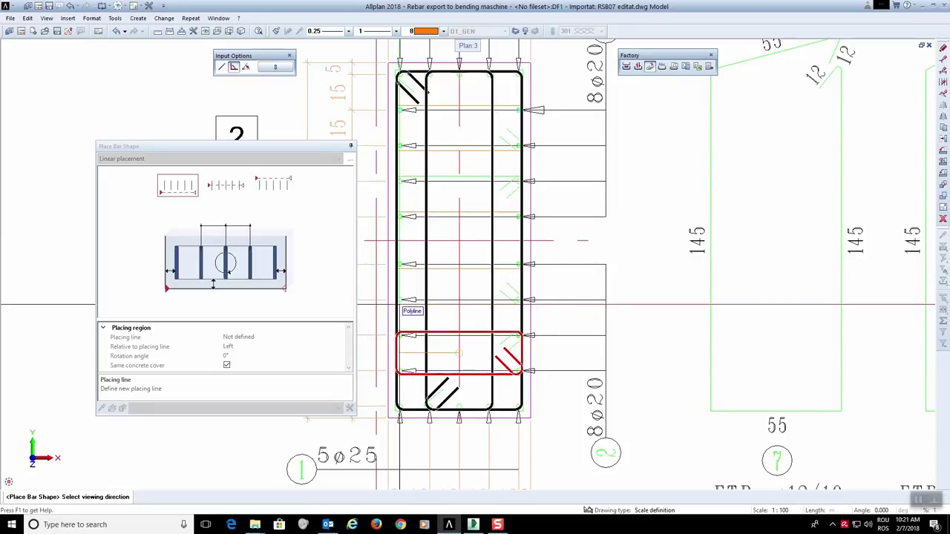
pyautogui.press('Escape')
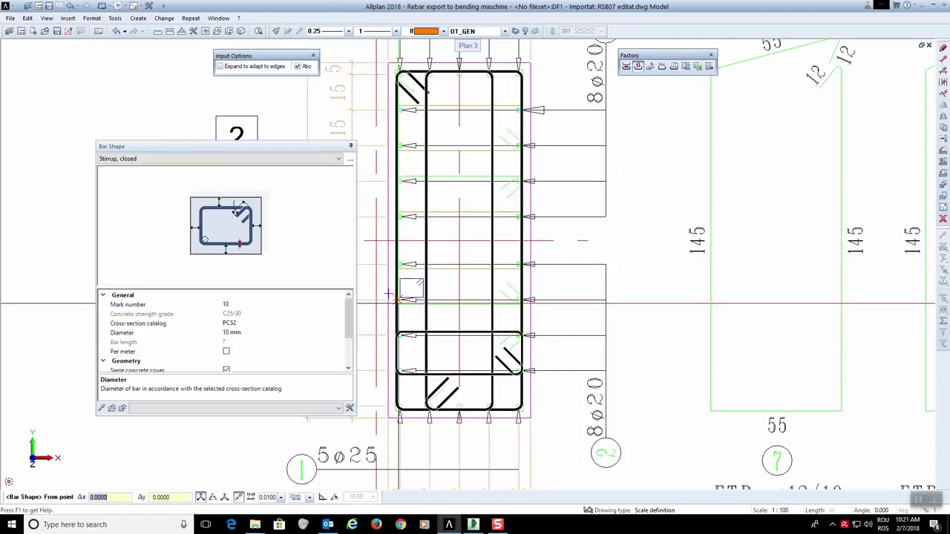
# Step: Create a closed 10 mm stirrup around the two middle rows of side bars in section 1-1, with hooks in its upper-right corner
pyautogui.moveTo(395, 297); pyautogui.dragTo(403, 309, button='middle')
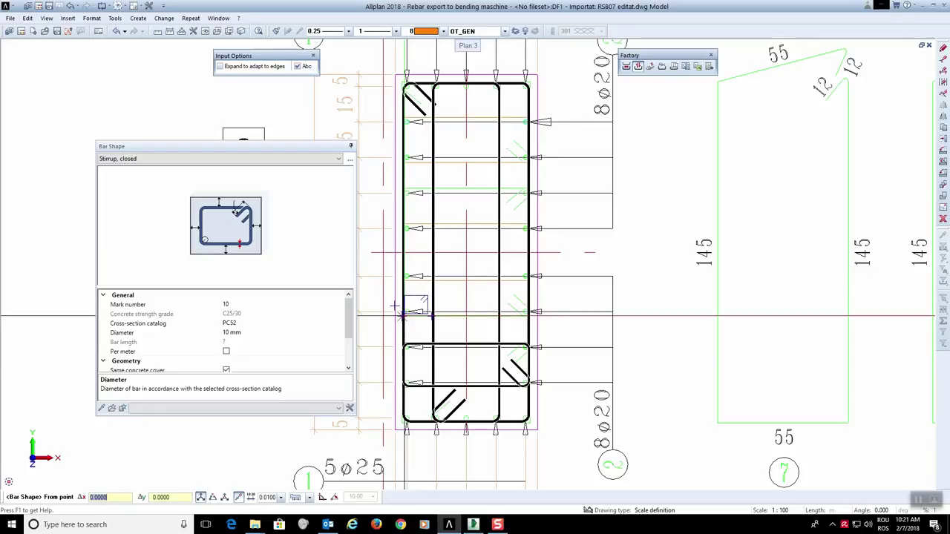
pyautogui.click(403, 277)
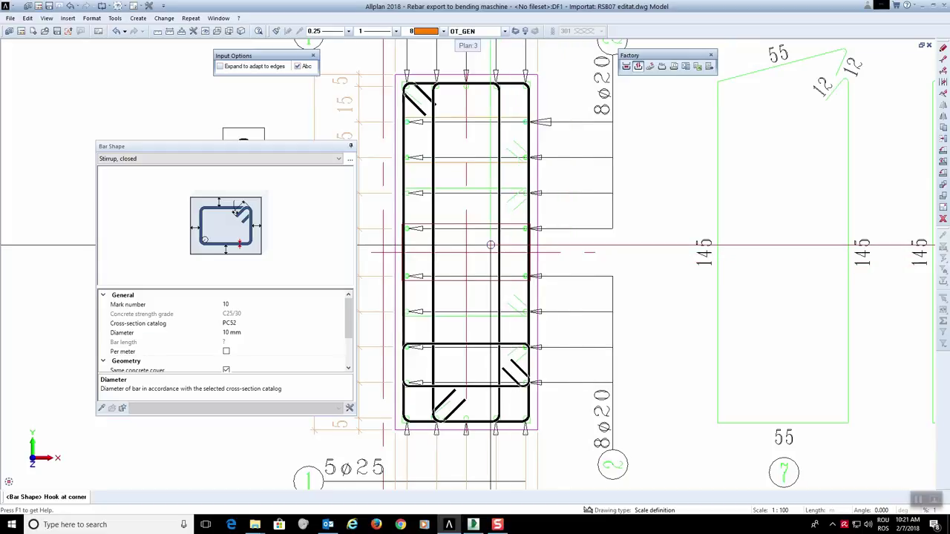
pyautogui.click(529, 245)
pyautogui.press('Escape')
pyautogui.press('Escape')
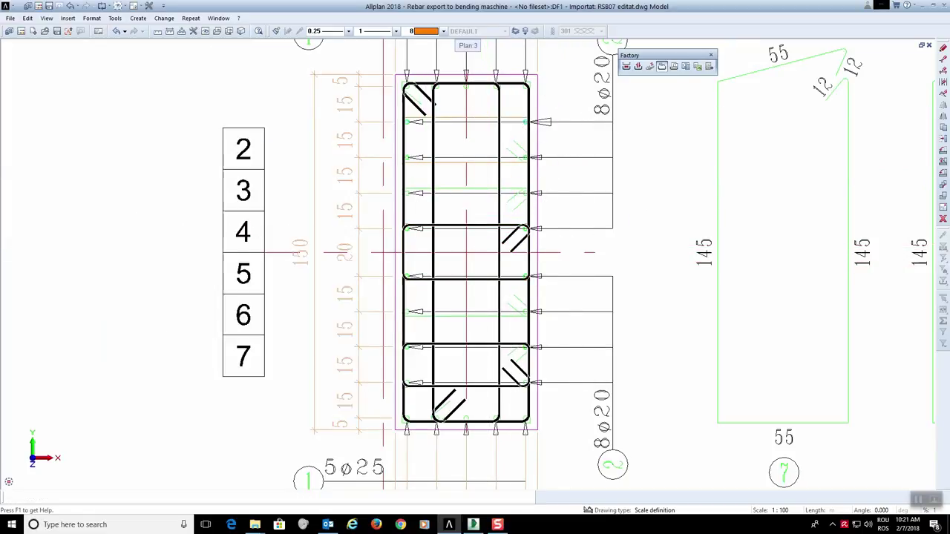
pyautogui.press('Escape')
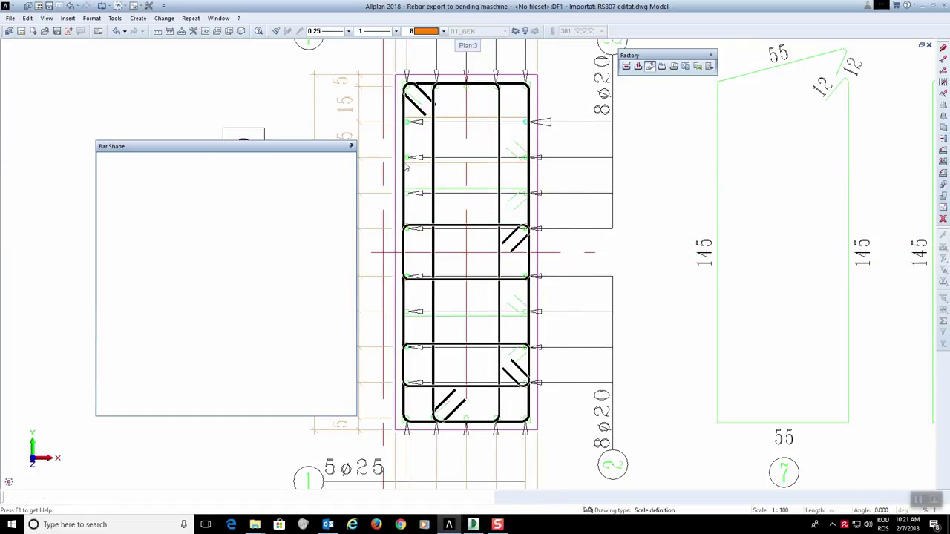
# Step: Create a closed 10 mm stirrup around the two uppermost rows of side bars in section 1-1, with hooks in its upper-right corner
pyautogui.click(402, 162)
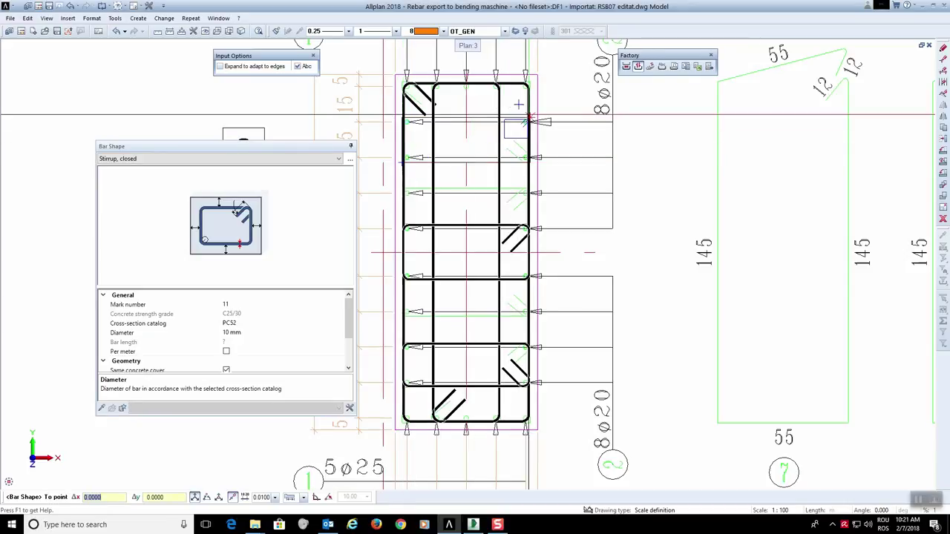
pyautogui.click(517, 126)
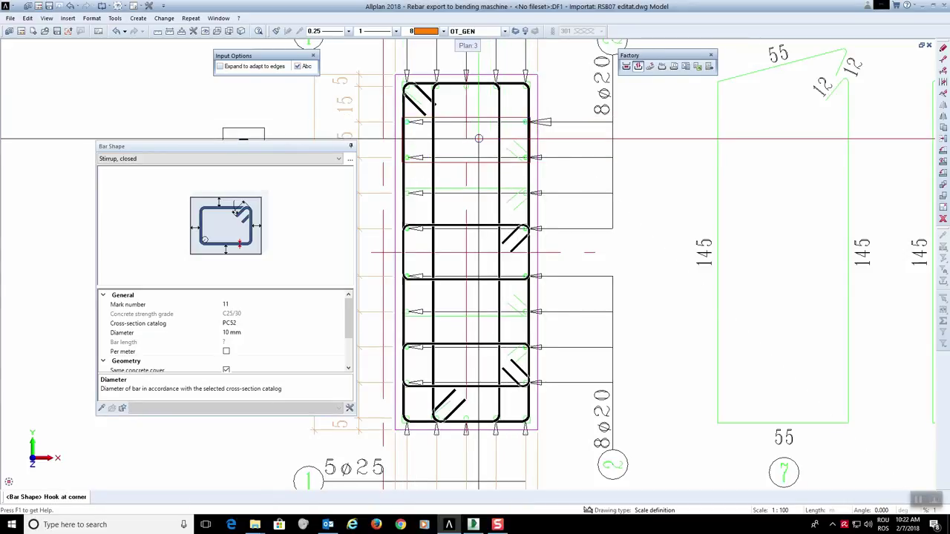
pyautogui.click(480, 139)
pyautogui.press('Escape')
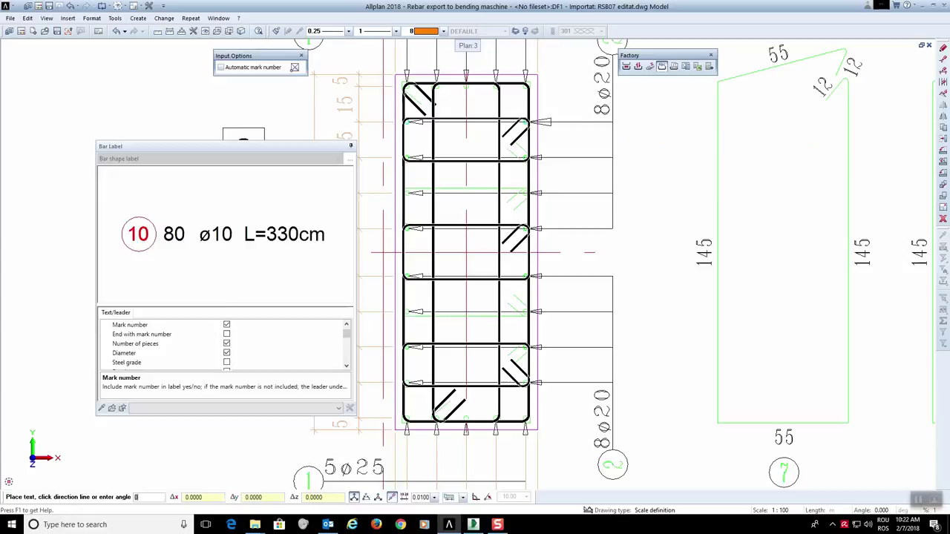
pyautogui.press('Escape')
# Step: Create a closed 12 mm stirrup from the third to the sixth row of side bars in section 1-1, with hooks in its upper-right corner
pyautogui.click(406, 193)
pyautogui.press('Escape')
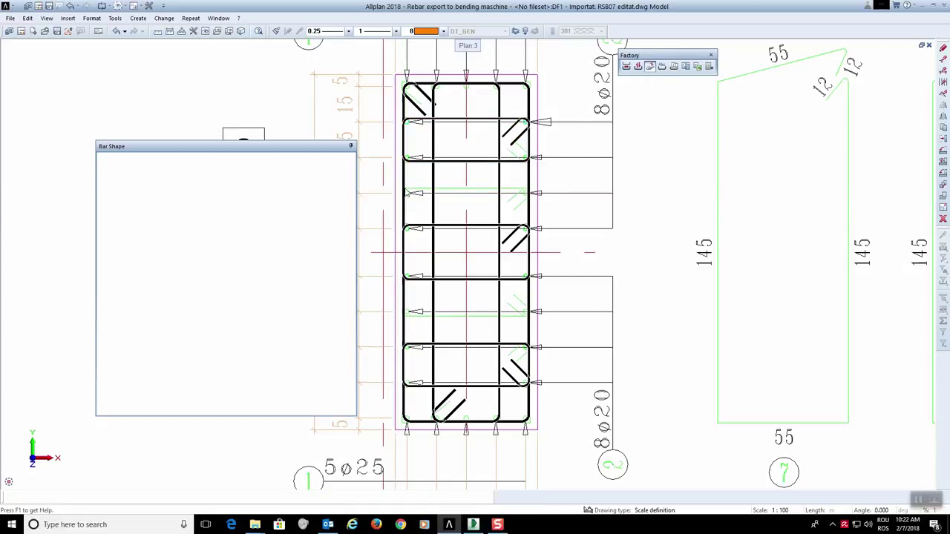
pyautogui.scroll(-3, 401, 186)
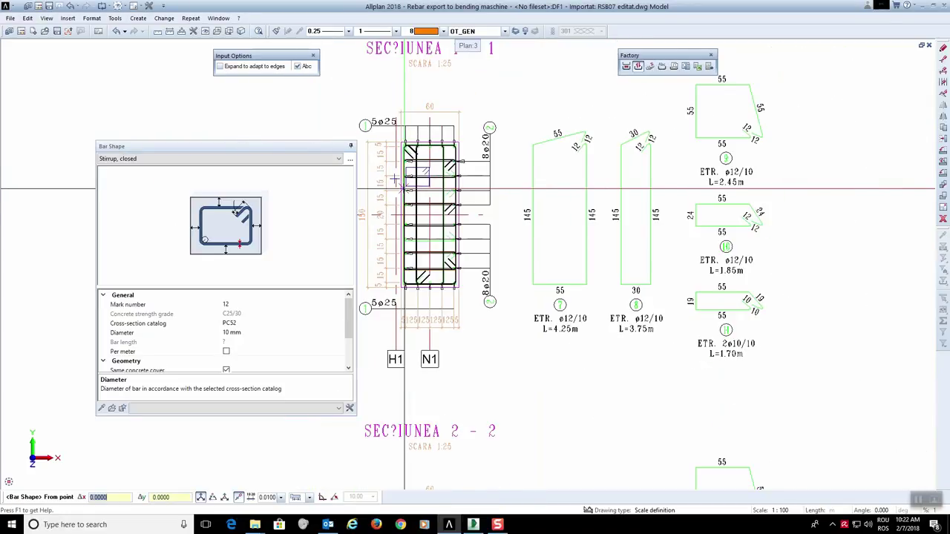
pyautogui.scroll(3, 405, 189)
pyautogui.click(234, 332)
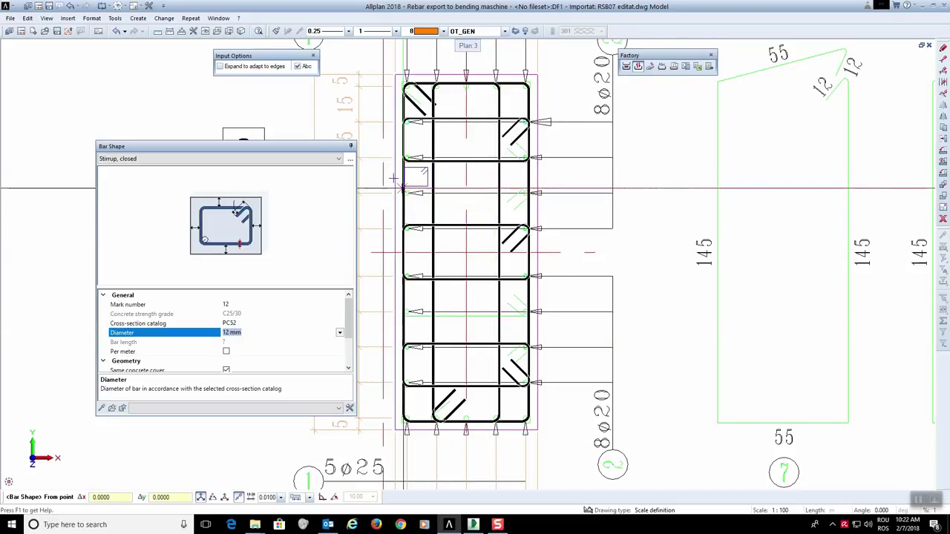
pyautogui.click(523, 314)
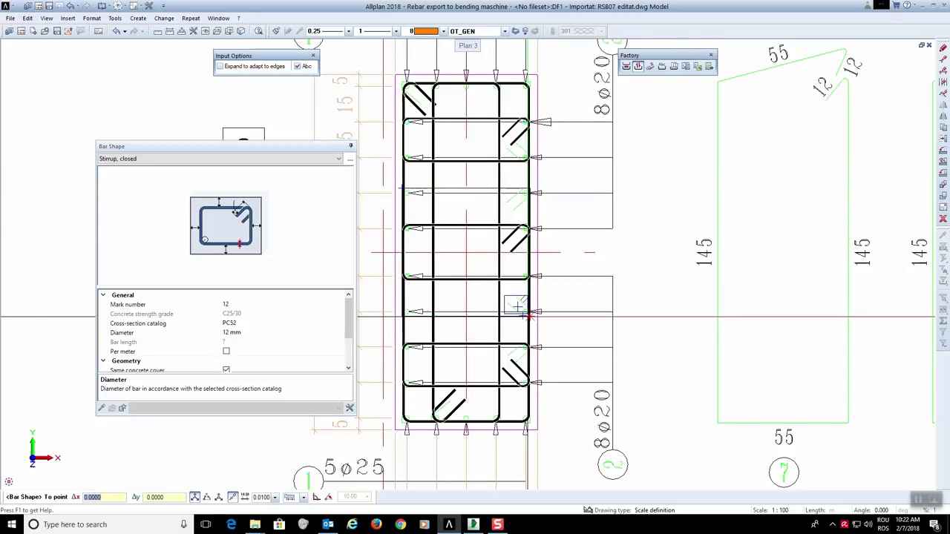
pyautogui.scroll(-3, 528, 316)
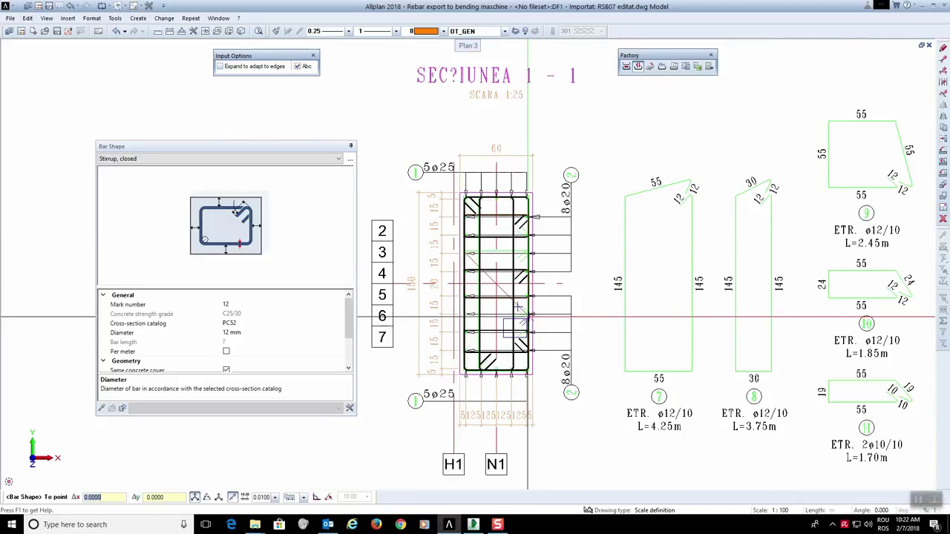
pyautogui.scroll(-2, 518, 307)
pyautogui.scroll(5, 518, 306)
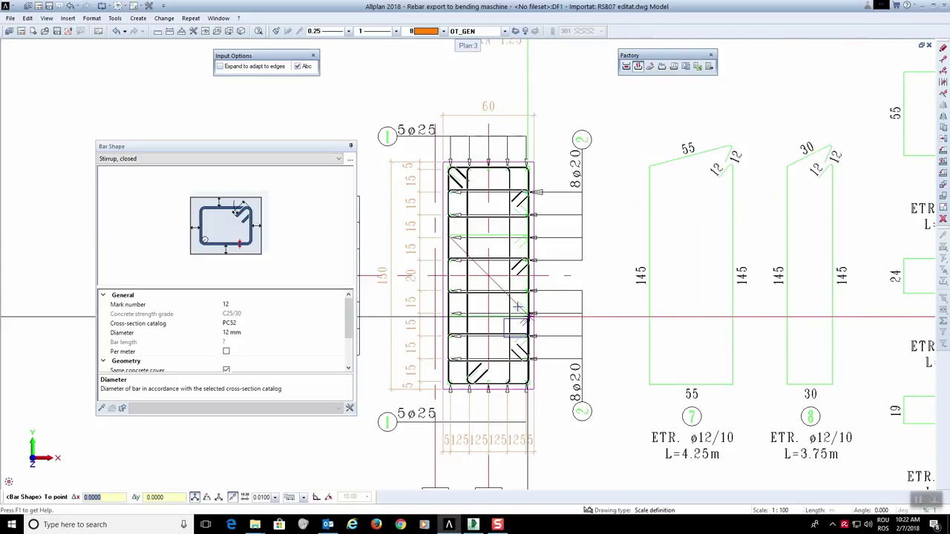
pyautogui.click(518, 306)
pyautogui.click(486, 210)
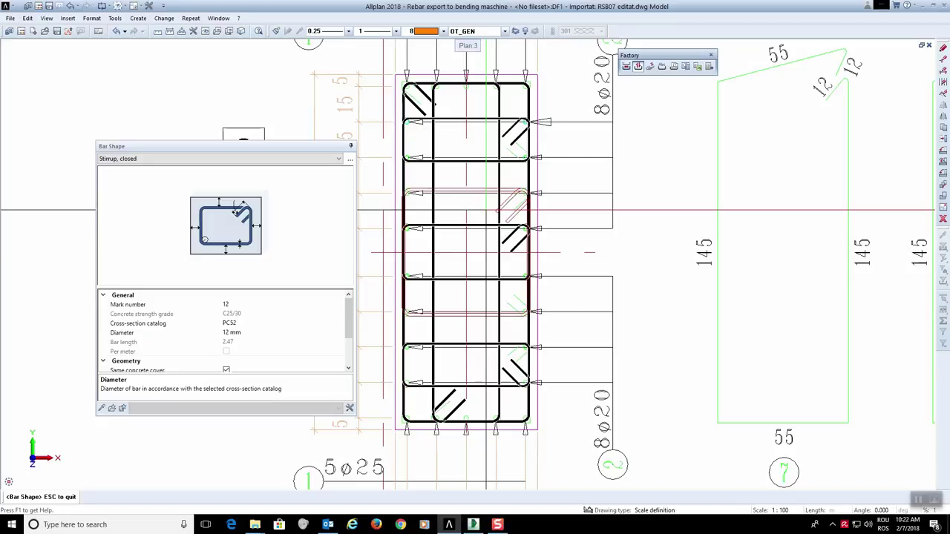
pyautogui.press('Escape')
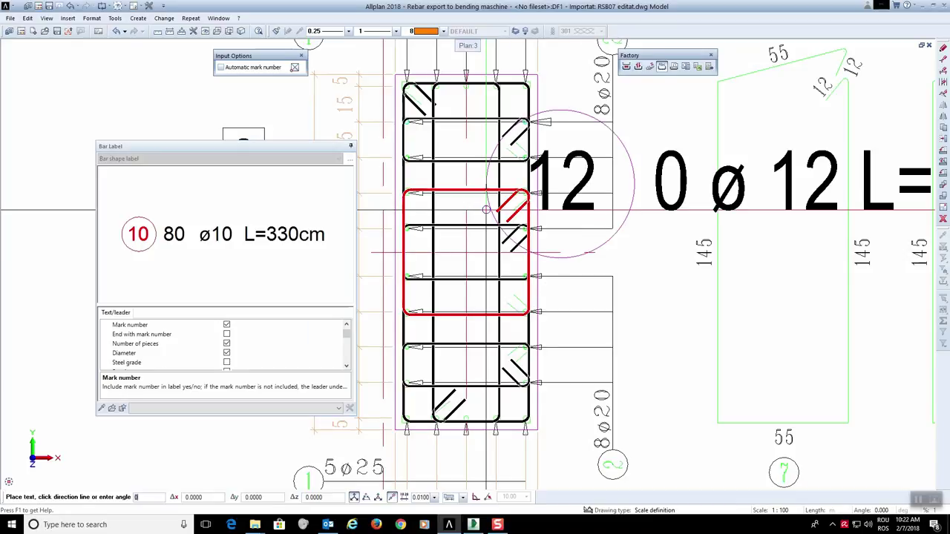
pyautogui.scroll(-2, 486, 210)
pyautogui.press('Escape')
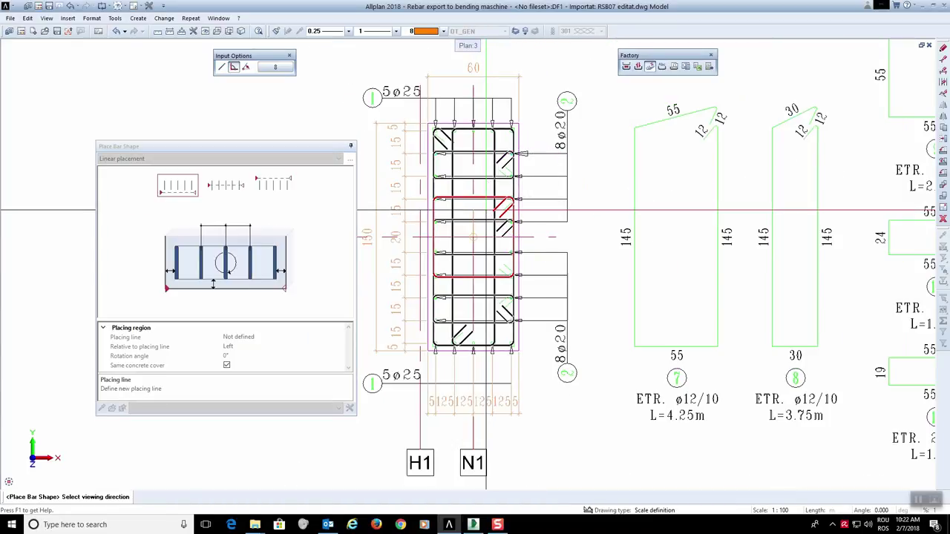
pyautogui.press('Escape')
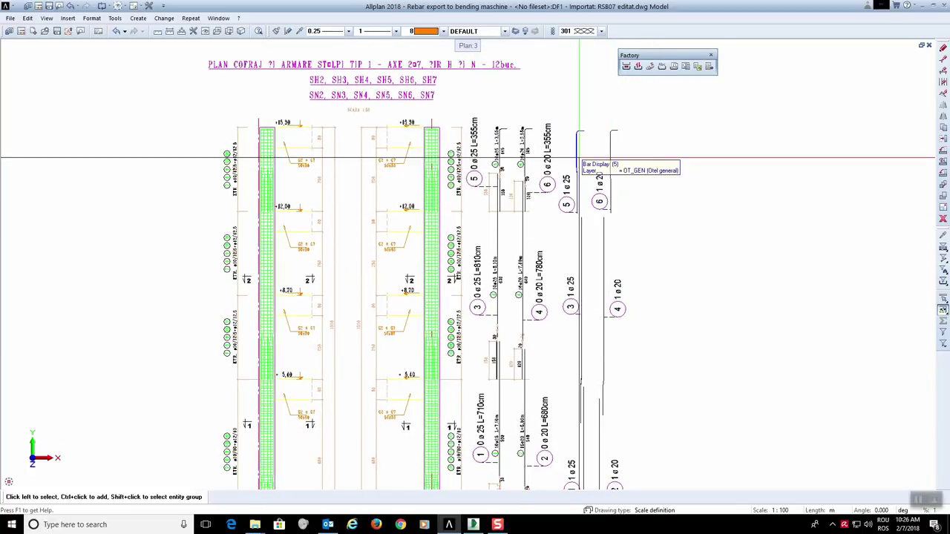
# Step: Modify mark 5, the upper 25 mm hooked bar, setting its number of pieces to 10
pyautogui.rightClick(582, 161)
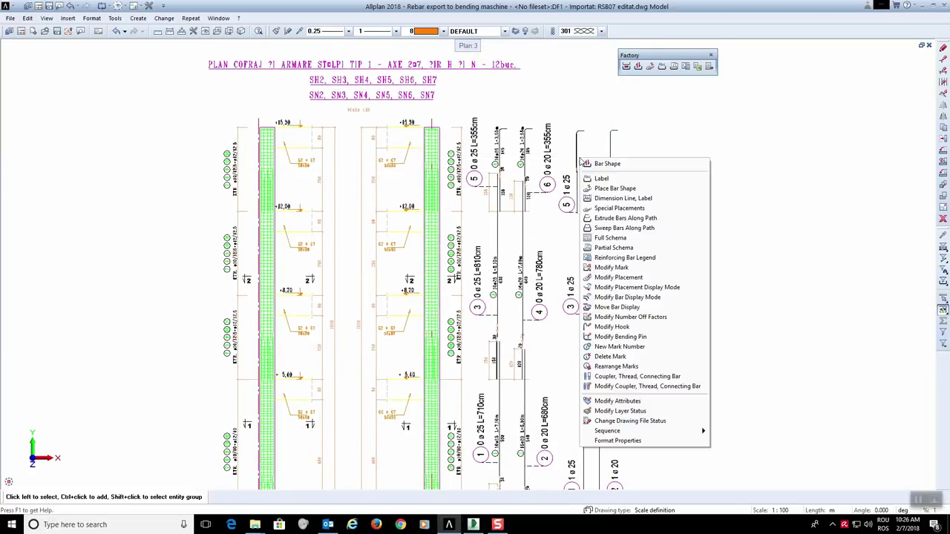
pyautogui.click(666, 272)
pyautogui.scroll(4, 575, 119)
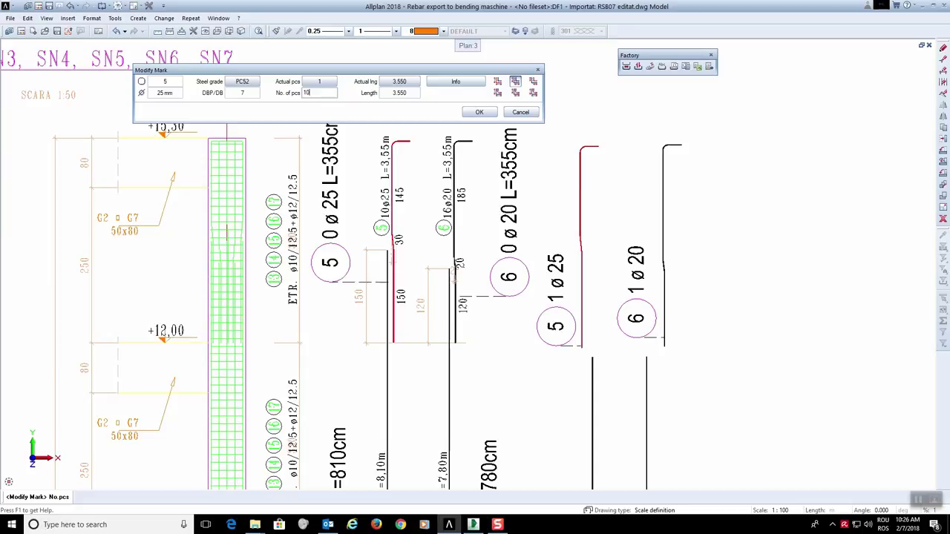
pyautogui.click(477, 112)
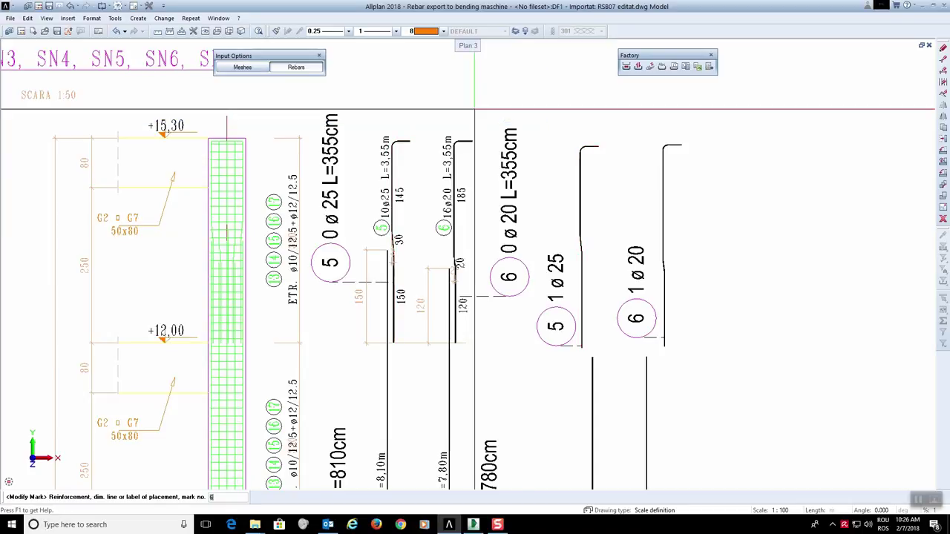
# Step: Set the number of pieces to 16 for mark 6, the upper 20 mm hooked bar
pyautogui.click(666, 186)
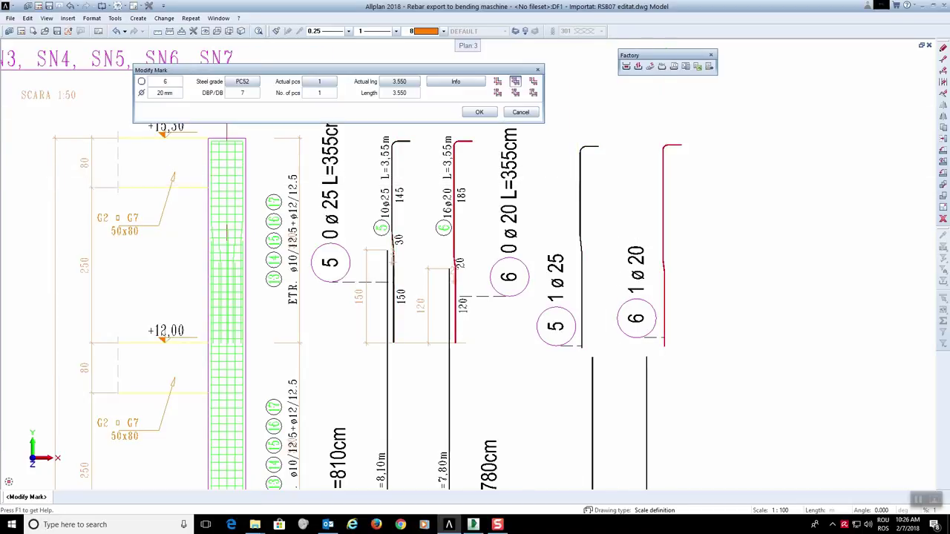
pyautogui.write('1')
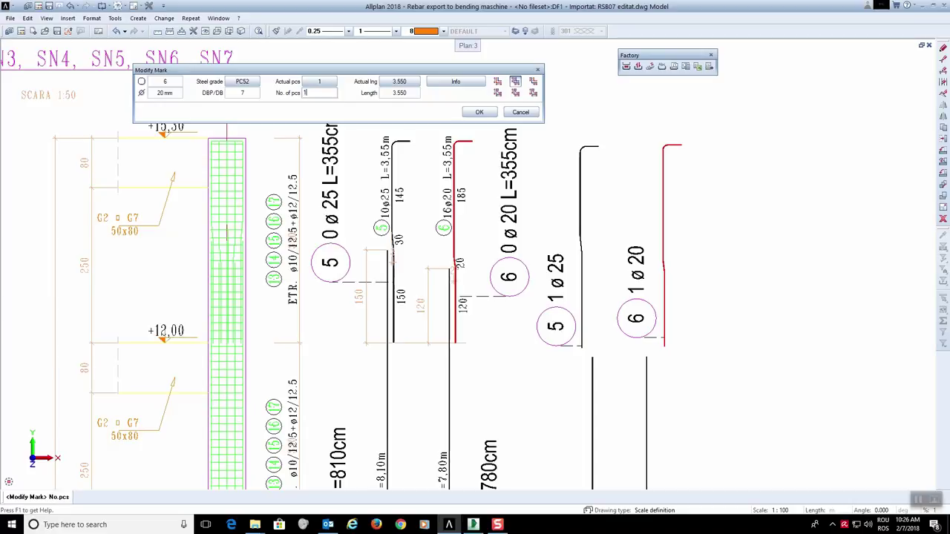
pyautogui.write('6')
pyautogui.press('Return')
pyautogui.click(479, 113)
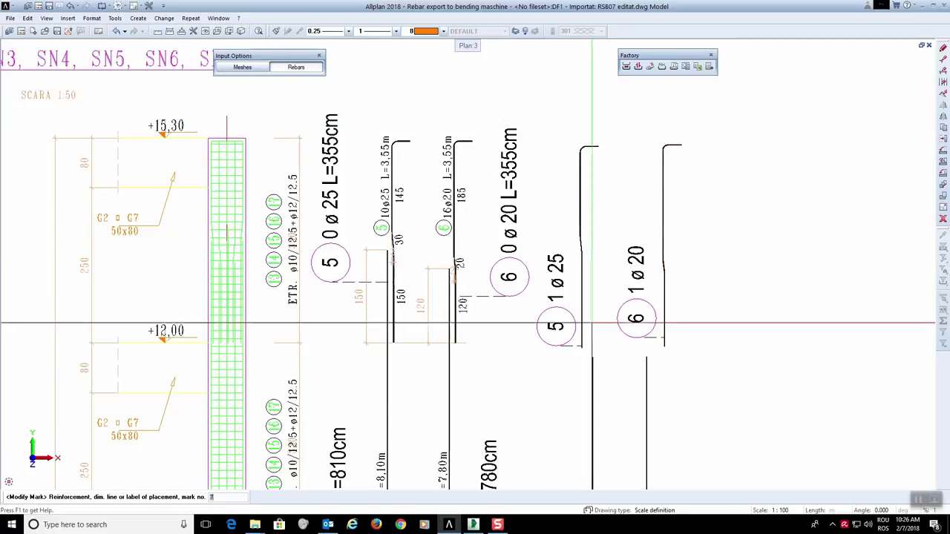
# Step: Set the number of pieces to 16 for mark 3, the middle 25 mm bar
pyautogui.scroll(-3, 593, 324)
pyautogui.scroll(3, 600, 220)
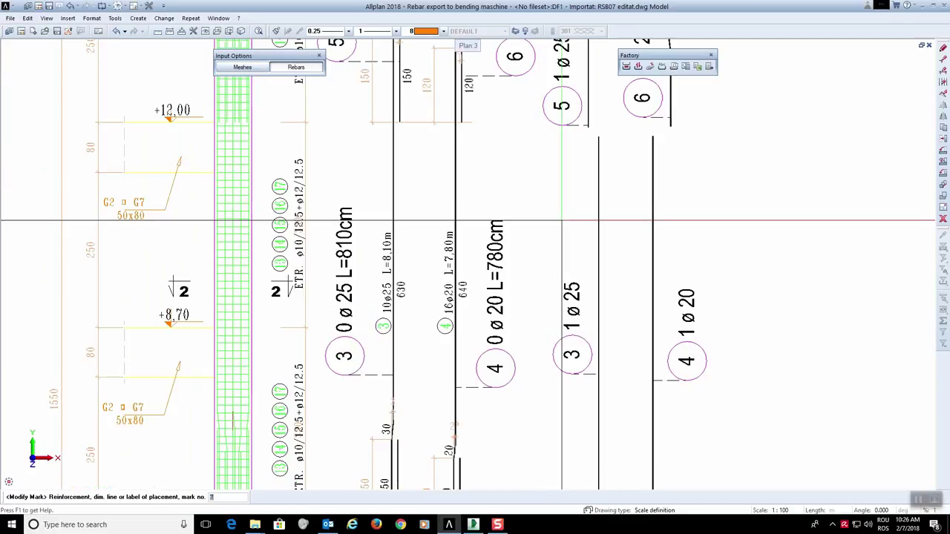
pyautogui.click(600, 219)
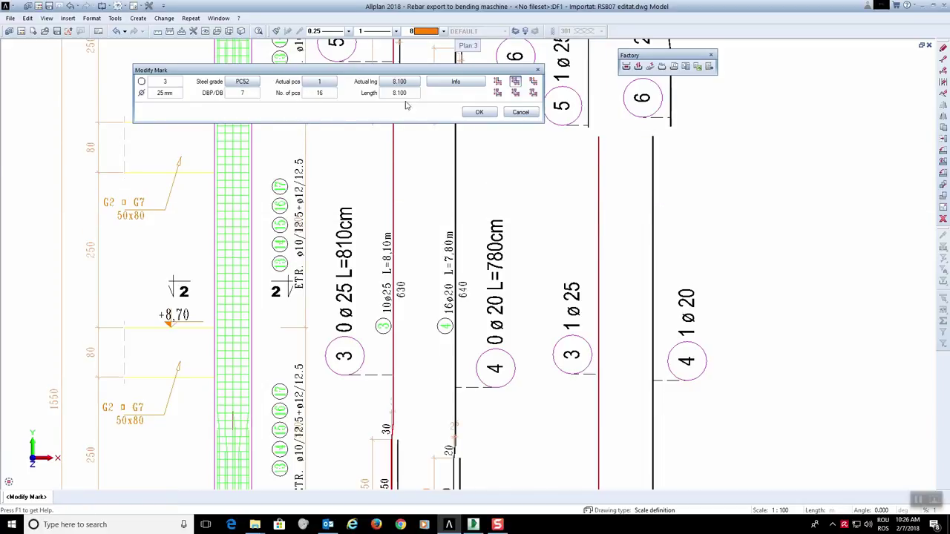
pyautogui.click(480, 112)
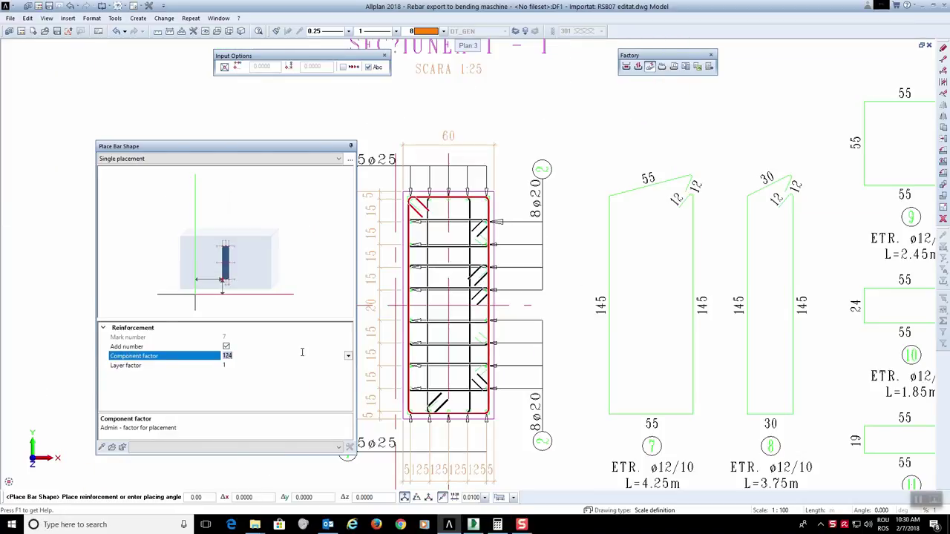
# Step: Place the outer 12 mm stirrup, mark 7, to the left of section 1-1 with component factor 124 and label it above
pyautogui.scroll(-5, 515, 253)
pyautogui.moveTo(464, 259); pyautogui.dragTo(539, 266, button='middle')
pyautogui.scroll(2, 475, 271)
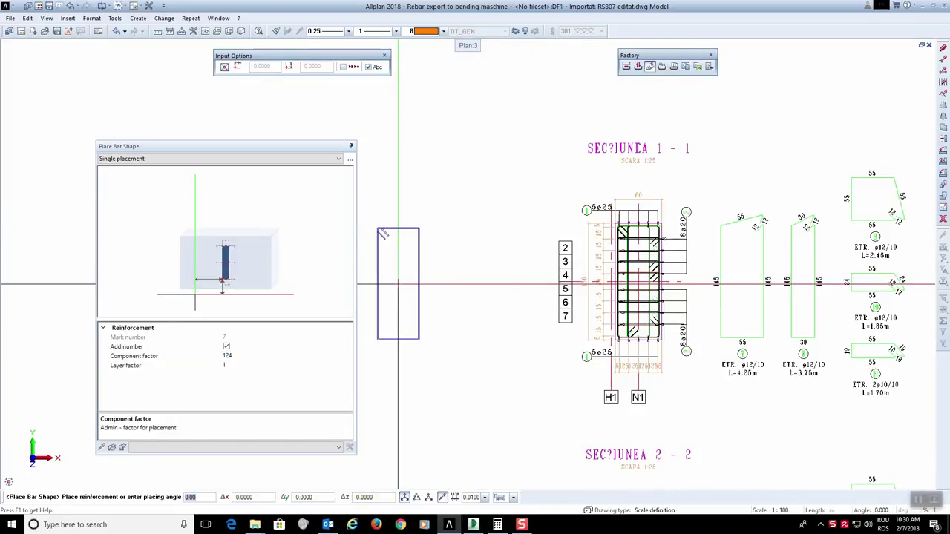
pyautogui.click(398, 283)
pyautogui.press('Escape')
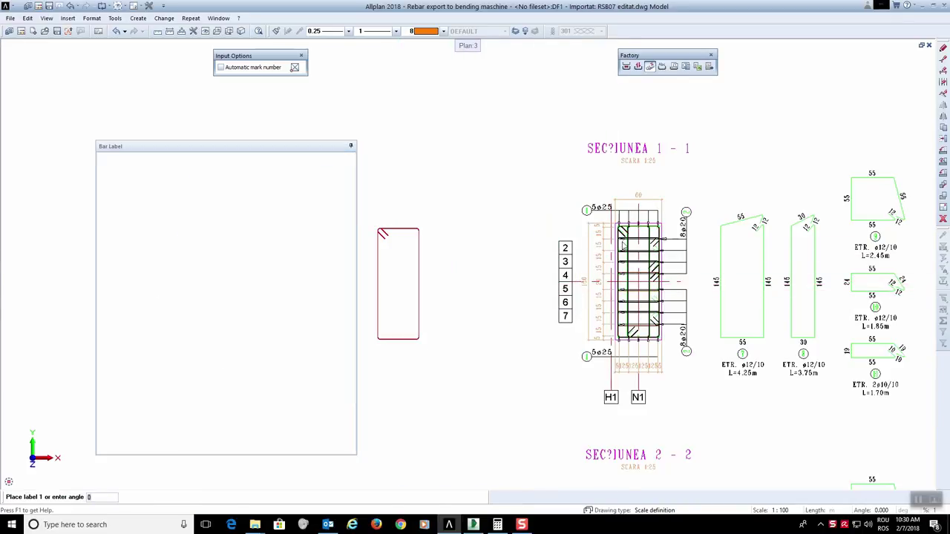
pyautogui.scroll(-1, 401, 184)
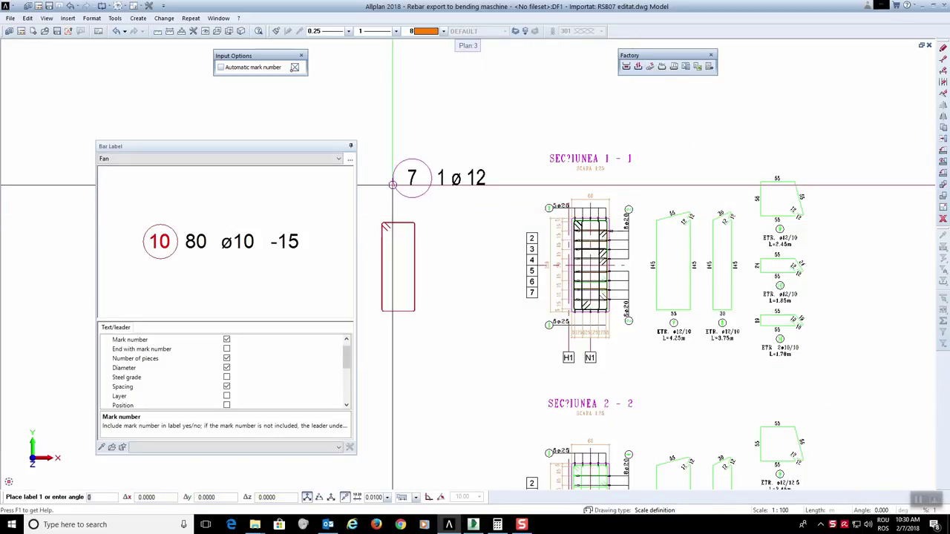
pyautogui.click(392, 184)
# Step: Place section 1-1's uppermost 10 mm stirrup, mark 11, left of the placed mark 7 with component factor 124 and label it above
pyautogui.scroll(5, 575, 208)
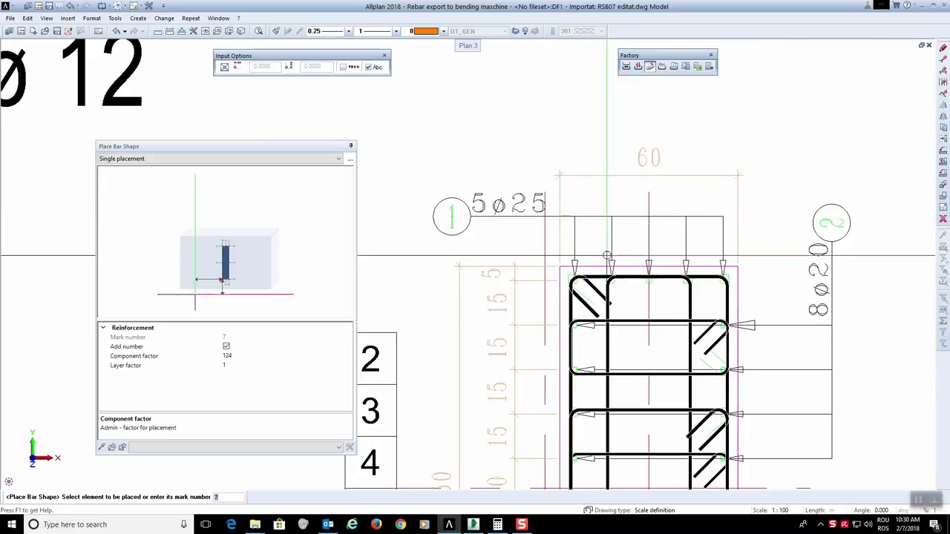
pyautogui.click(642, 327)
pyautogui.scroll(-3, 643, 330)
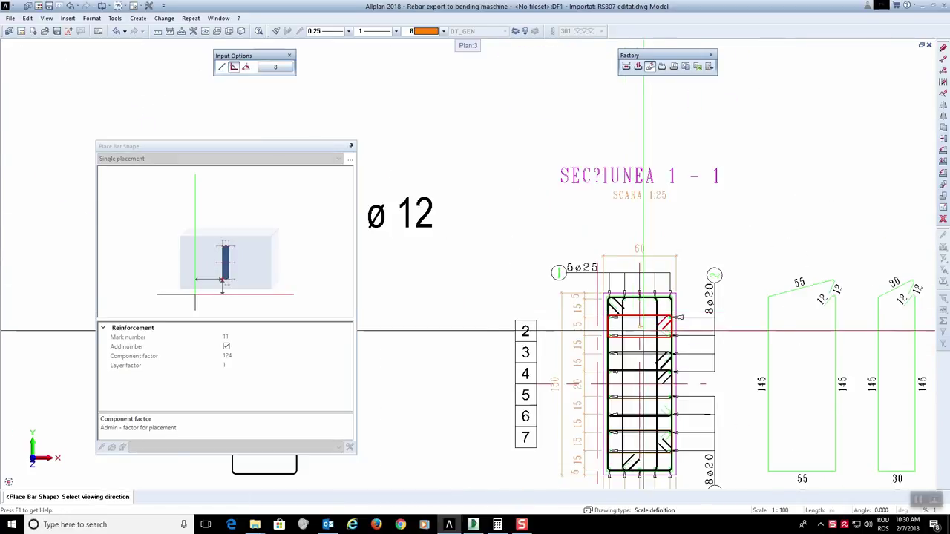
pyautogui.scroll(3, 643, 330)
pyautogui.click(639, 324)
pyautogui.scroll(-5, 639, 325)
pyautogui.scroll(6, 479, 326)
pyautogui.scroll(-5, 532, 321)
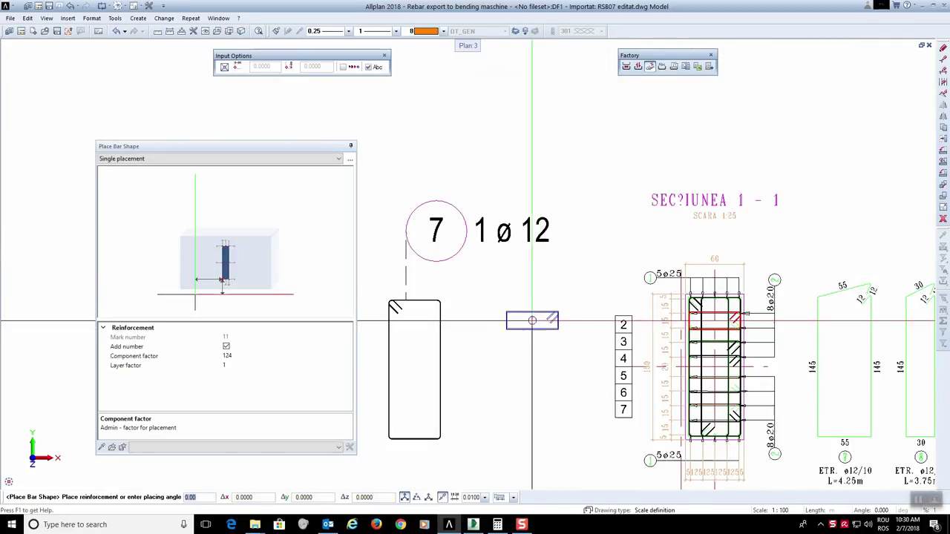
pyautogui.scroll(-4, 533, 320)
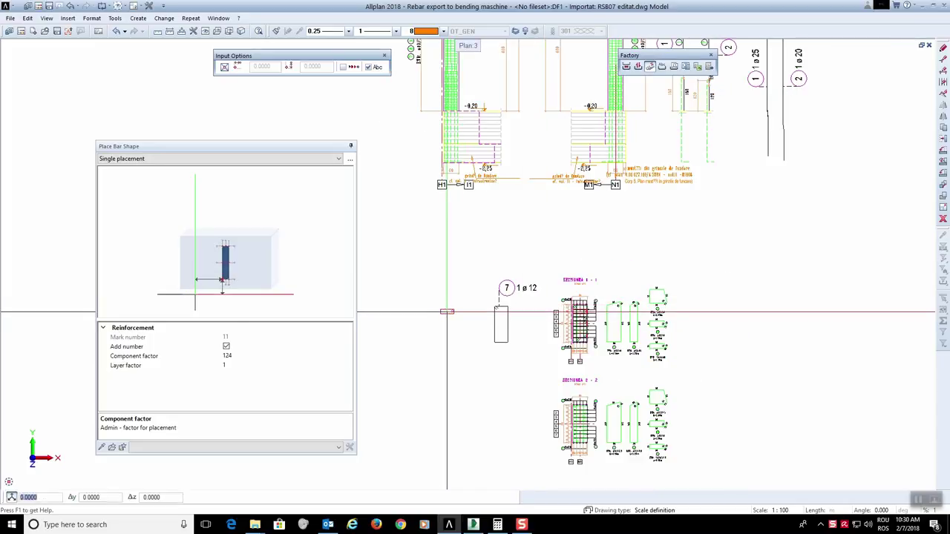
pyautogui.scroll(3, 449, 311)
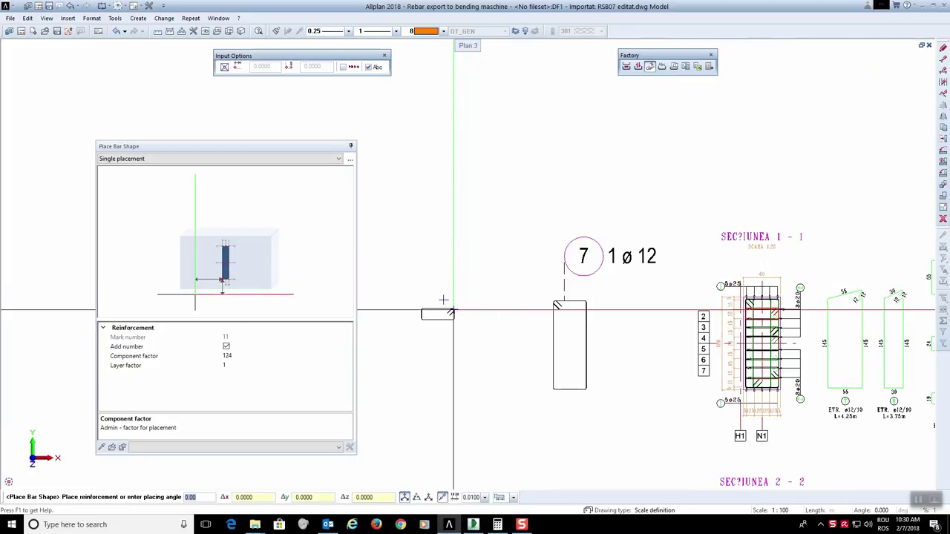
pyautogui.click(446, 312)
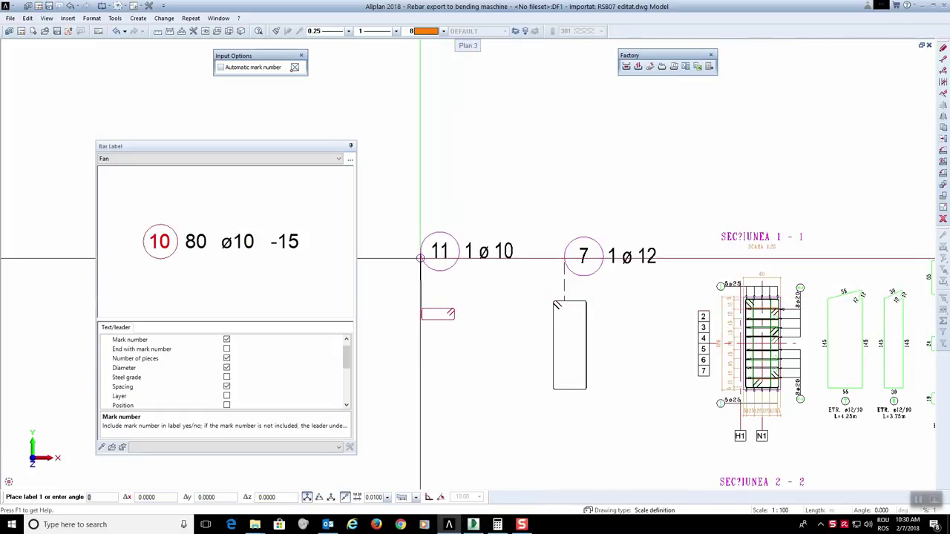
pyautogui.click(435, 253)
# Step: Select the stirrup starting at the third row of side bars in section 1-1 for placement
pyautogui.scroll(-2, 435, 253)
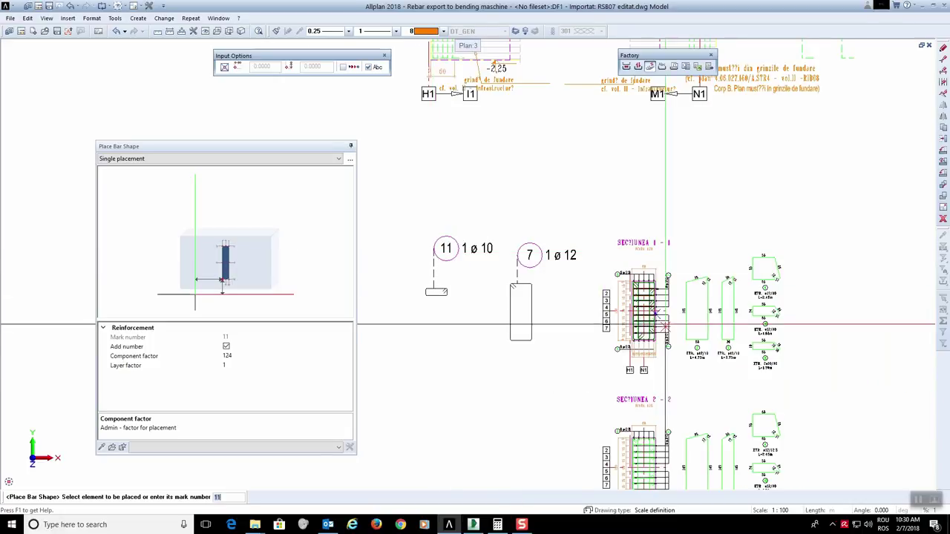
pyautogui.scroll(3, 634, 316)
pyautogui.scroll(3, 648, 298)
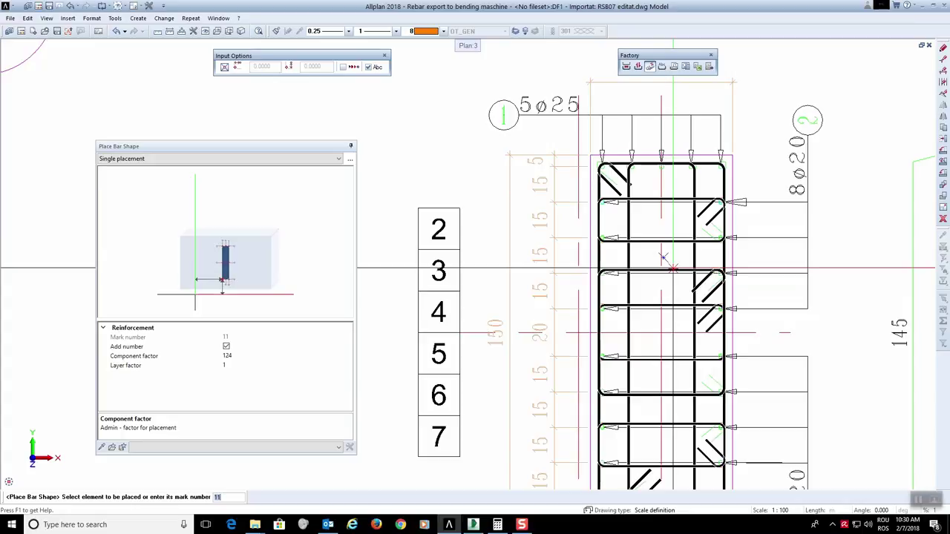
pyautogui.click(667, 271)
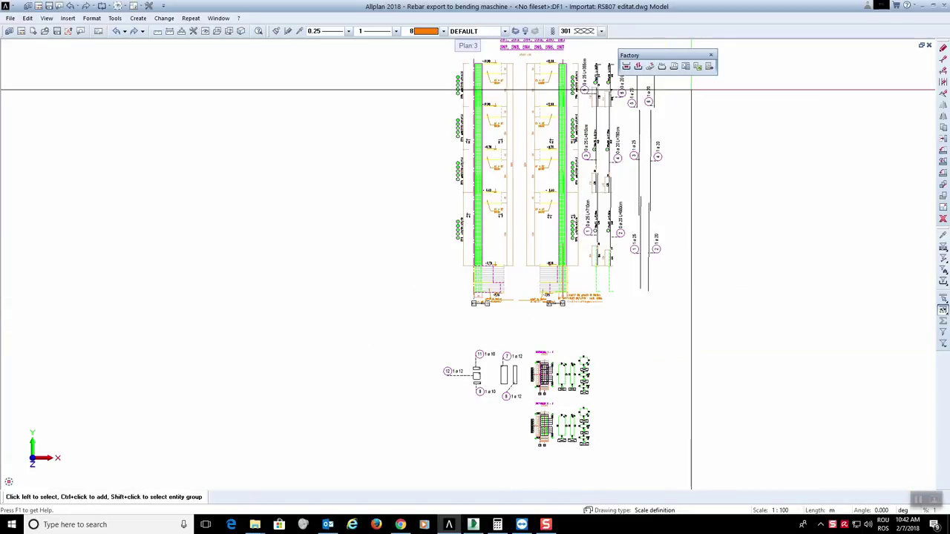
# Step: Insert the associative legend "40 Bar schedule - bending shapes" to the right of the bars and sections
pyautogui.click(687, 70)
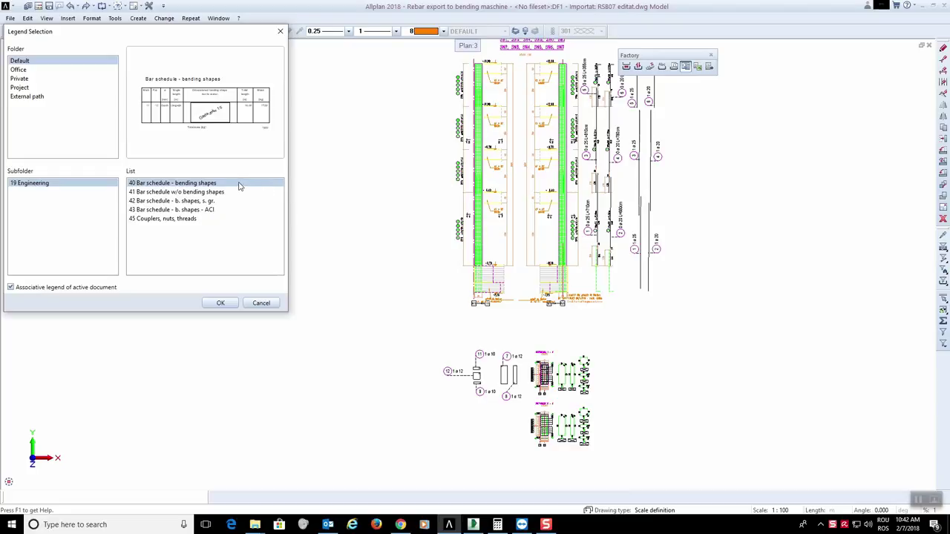
pyautogui.click(222, 302)
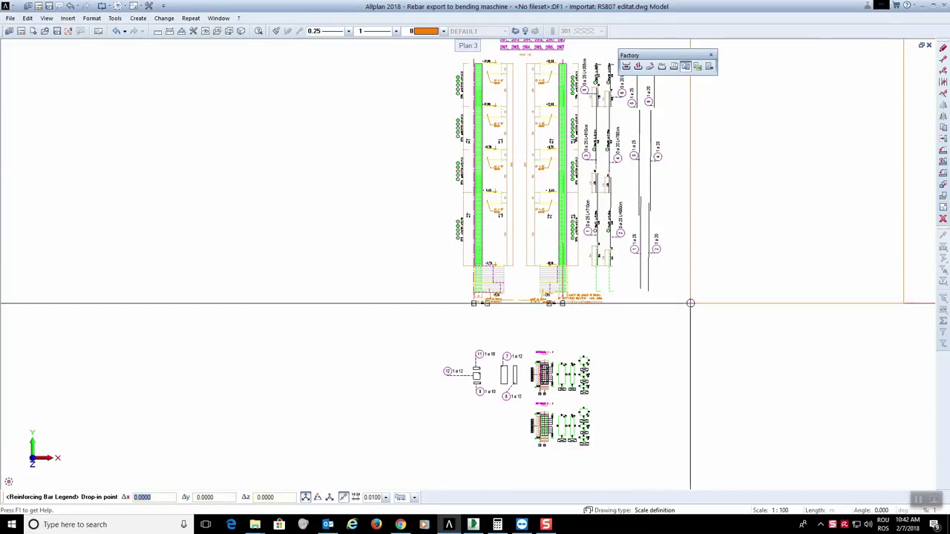
pyautogui.click(684, 471)
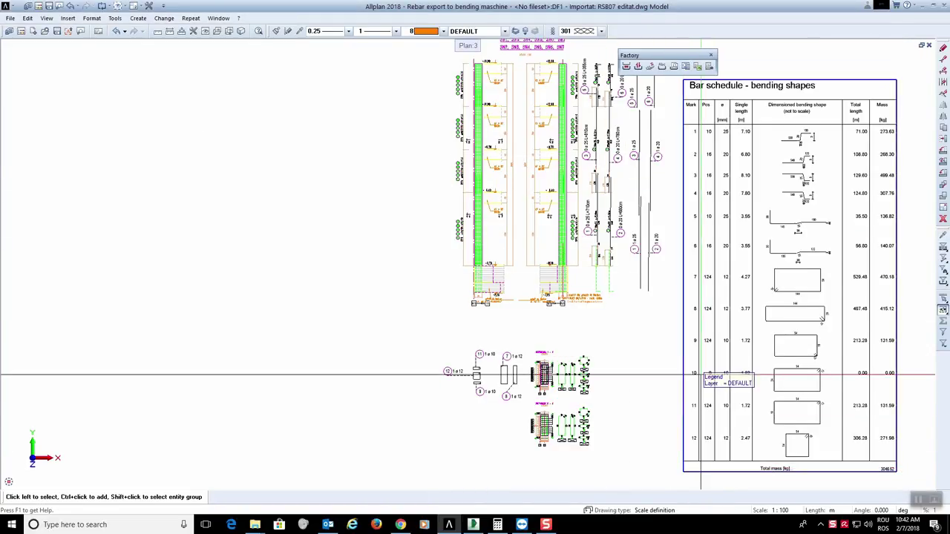
# Step: Insert the associative legend "43 Bar schedule - b. shapes - ACI" to the right of the first bar schedule
pyautogui.moveTo(725, 349); pyautogui.dragTo(564, 325, button='middle')
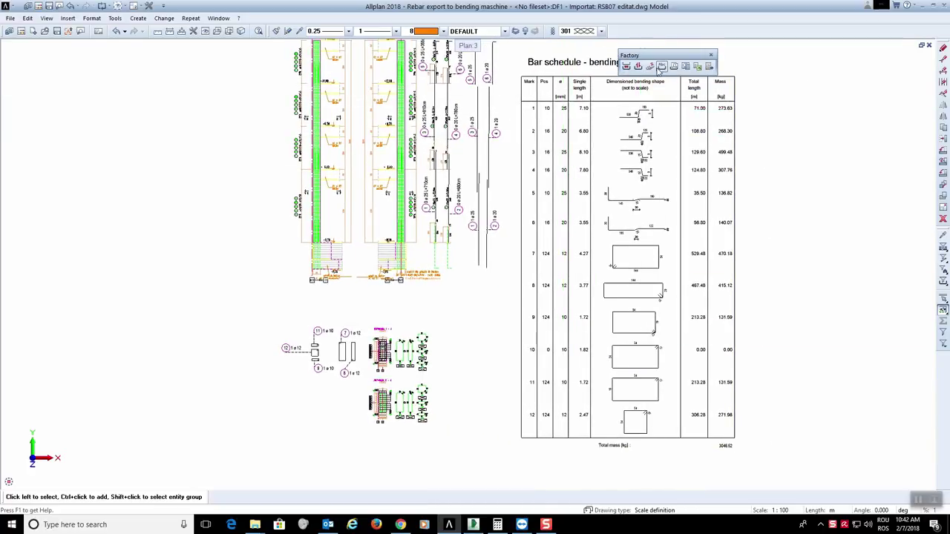
pyautogui.click(687, 67)
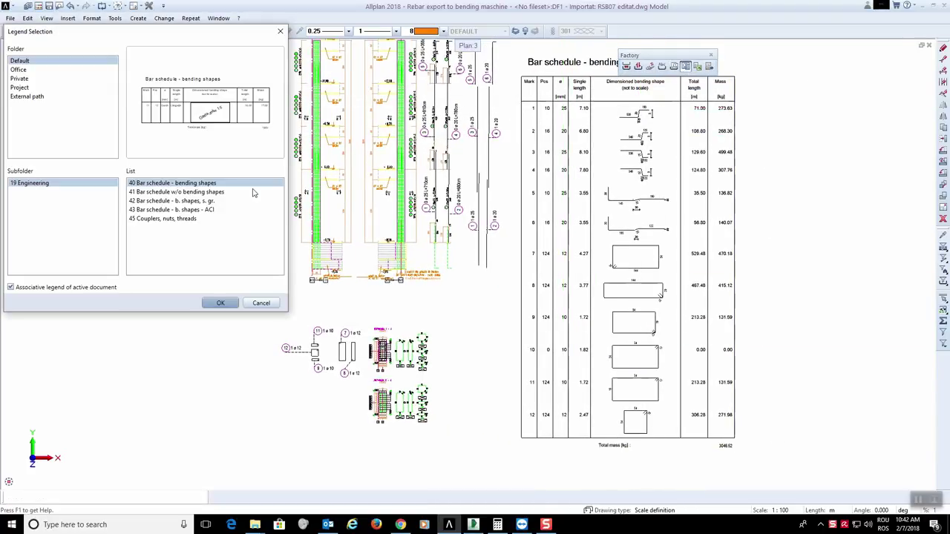
pyautogui.click(202, 210)
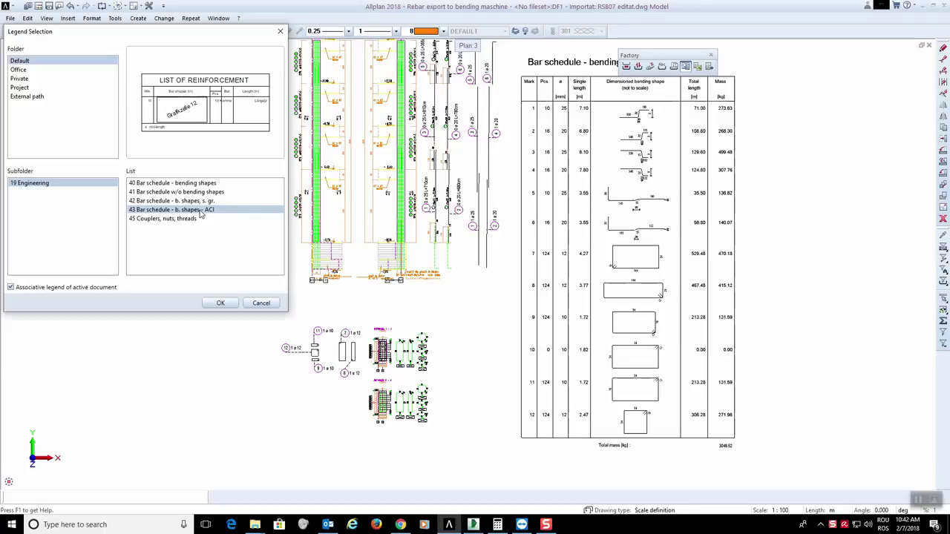
pyautogui.click(221, 303)
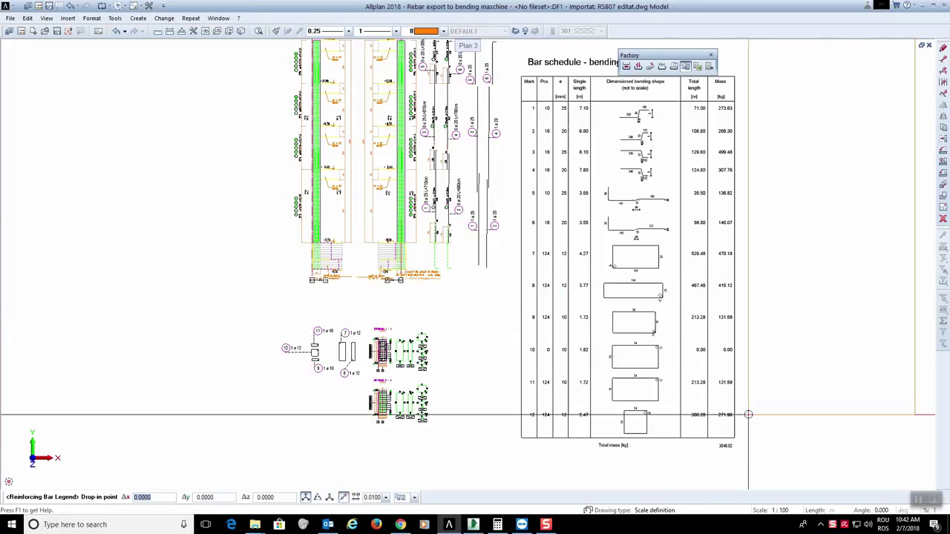
pyautogui.click(742, 453)
# Step: Create an Excel list of all reinforcement using the template IngList1_deu.xlt
pyautogui.moveTo(743, 319); pyautogui.dragTo(570, 340, button='middle')
pyautogui.scroll(2, 668, 163)
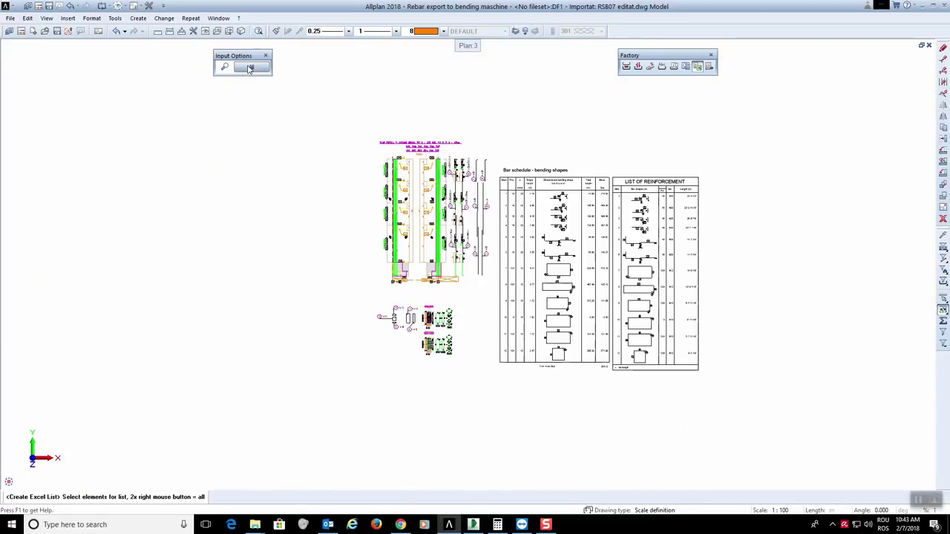
pyautogui.click(249, 68)
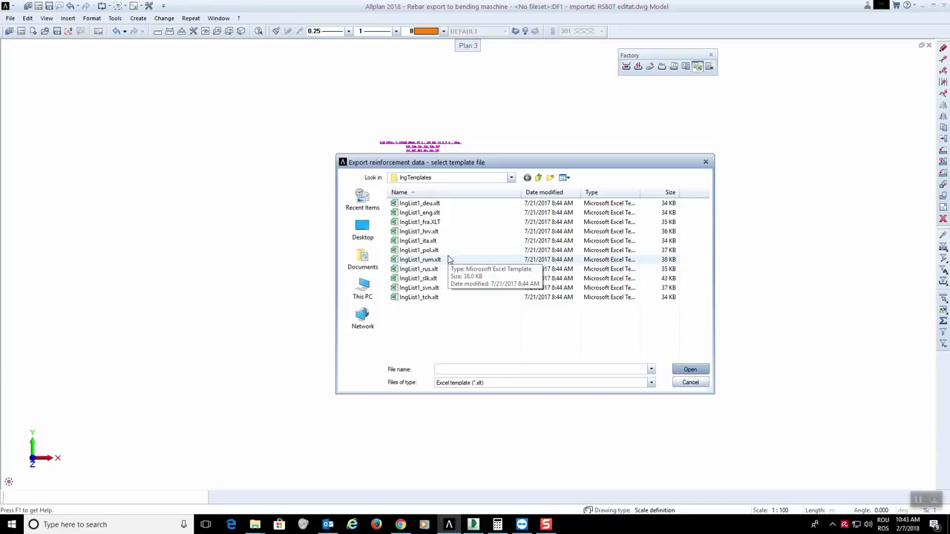
pyautogui.doubleClick(443, 204)
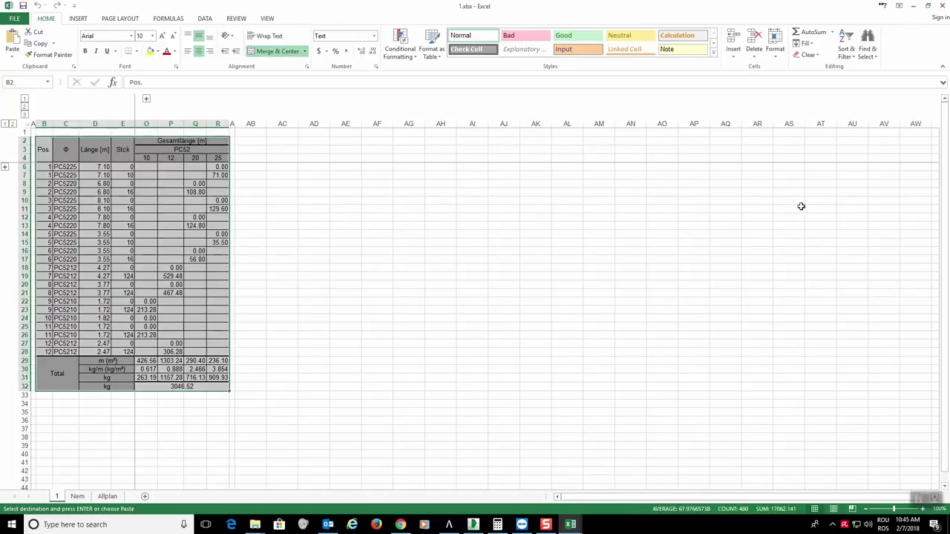
# Step: Return to Allplan and paste the copied Excel reinforcement list beside the French list, aligned with its lower edge
pyautogui.click(913, 5)
pyautogui.hotkey('ctrl', 'v')
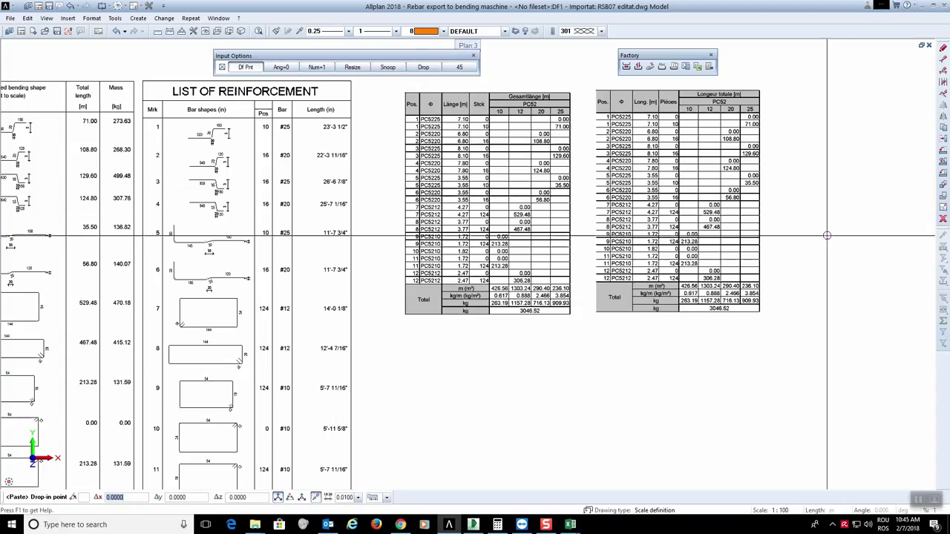
pyautogui.scroll(-3, 826, 235)
pyautogui.scroll(1, 768, 282)
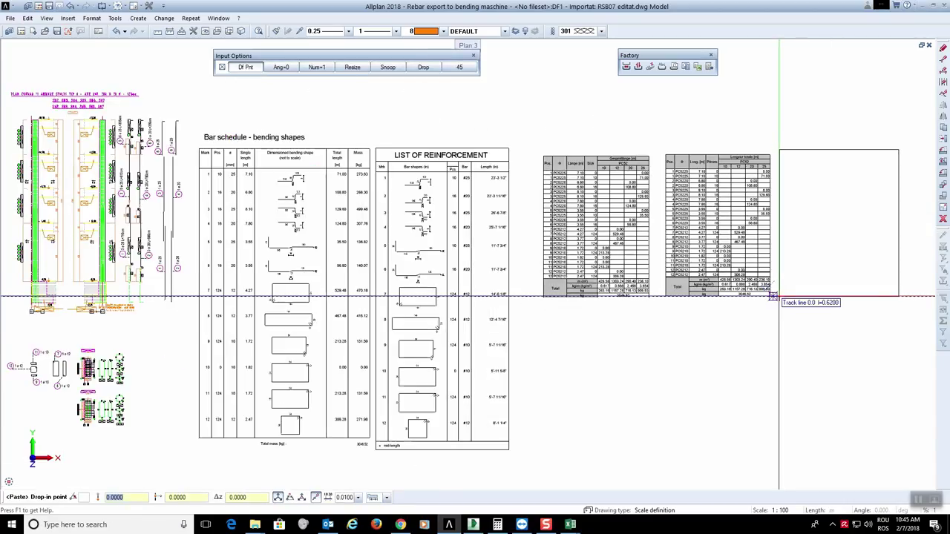
pyautogui.click(772, 296)
pyautogui.scroll(4, 785, 328)
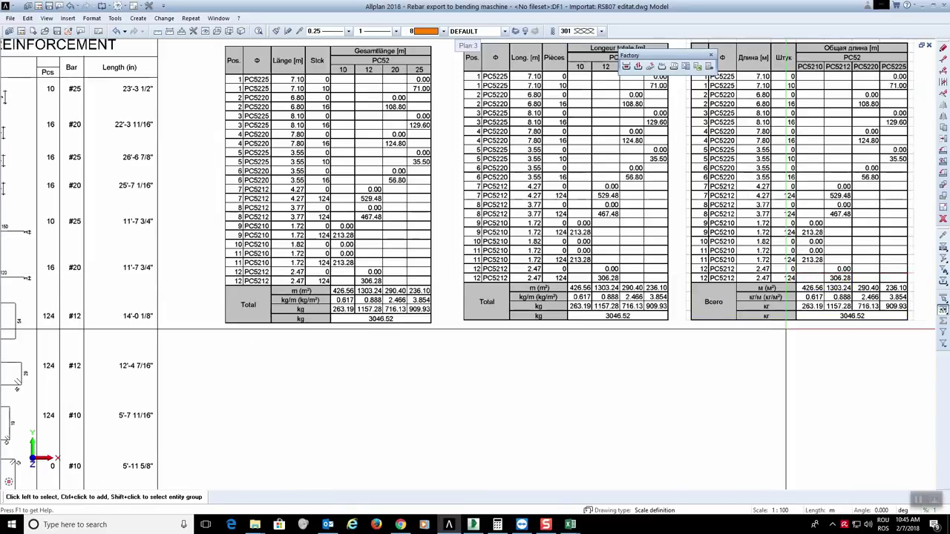
# Step: Export the reinforcement to bending shape file 1.abs in F:\Export Masina de fasonare, with project Column Reinforcement, layout C1 and index 1
pyautogui.scroll(-2, 786, 328)
pyautogui.scroll(-3, 784, 230)
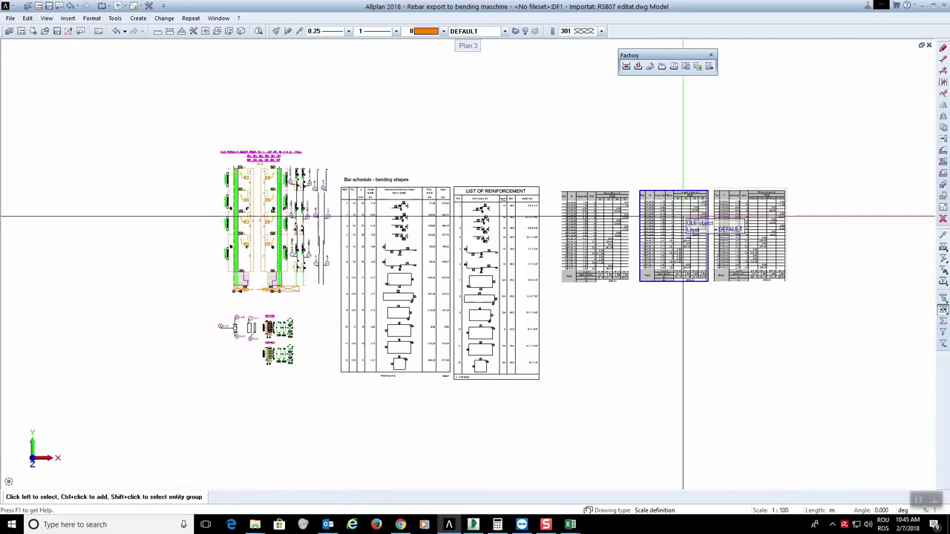
pyautogui.click(709, 67)
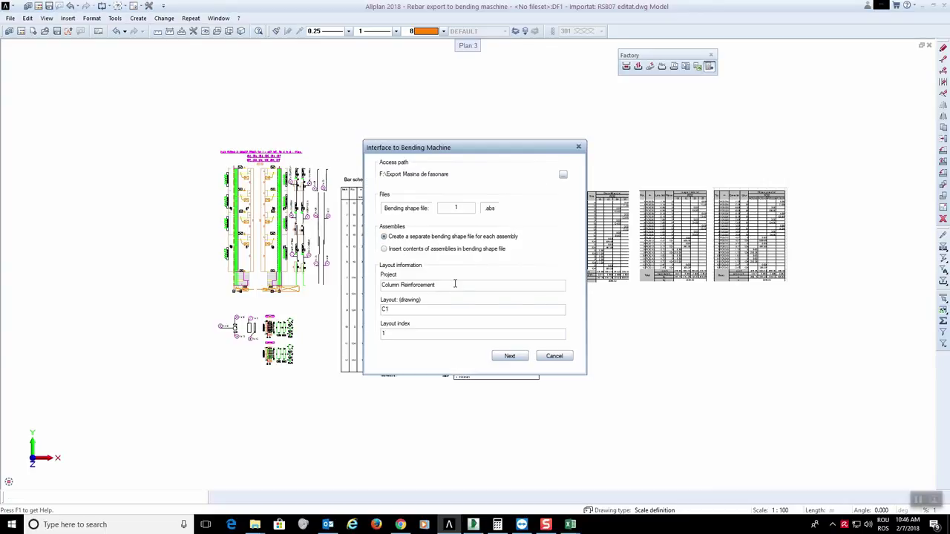
pyautogui.click(510, 357)
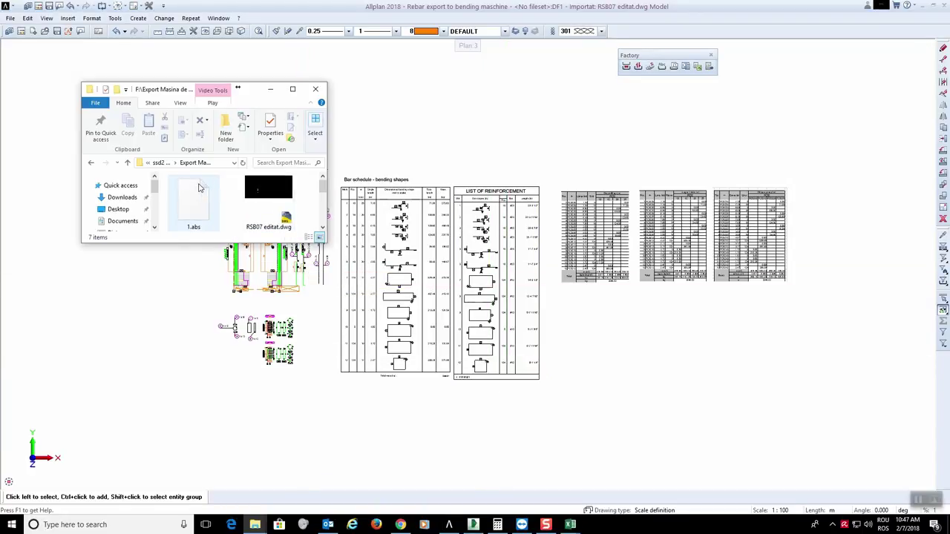
# Step: Open the exported 1.abs file in Notepad++ and select all its bar data lines to examine them
pyautogui.rightClick(198, 185)
pyautogui.click(243, 224)
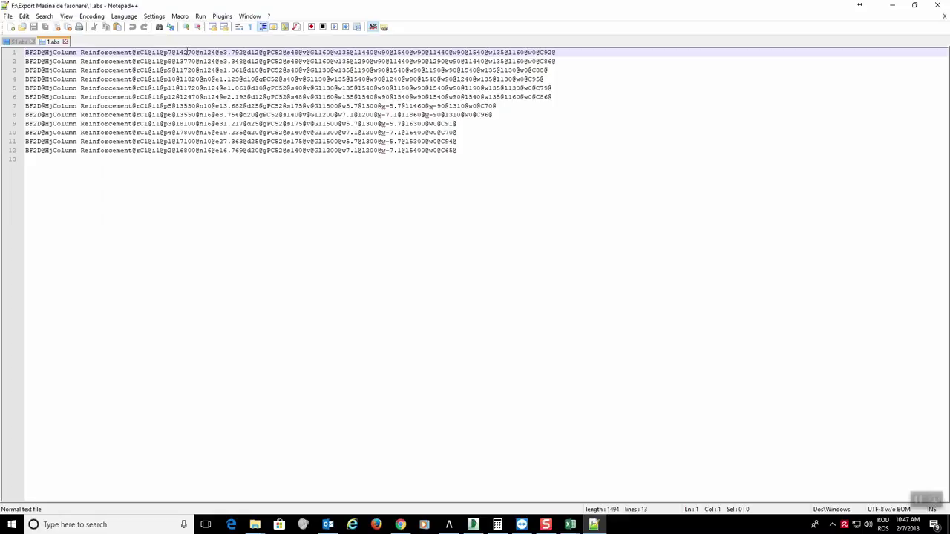
pyautogui.moveTo(578, 159); pyautogui.dragTo(25, 52)
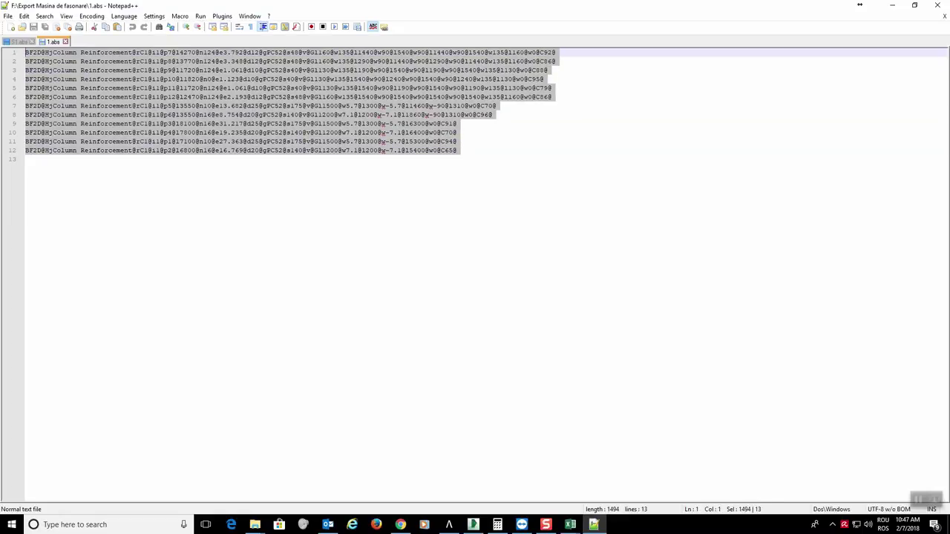